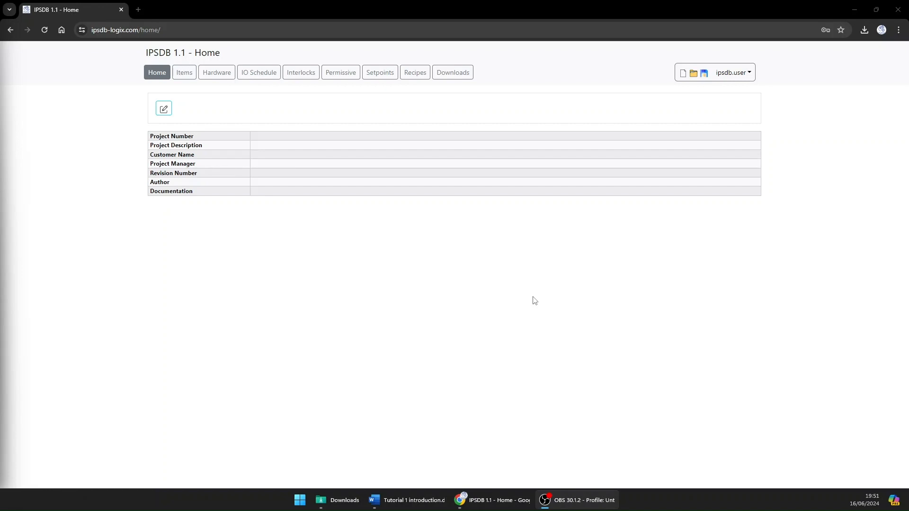
Open the project from the file P00001_2.11ipsdb in the Downloads folder
click(694, 76)
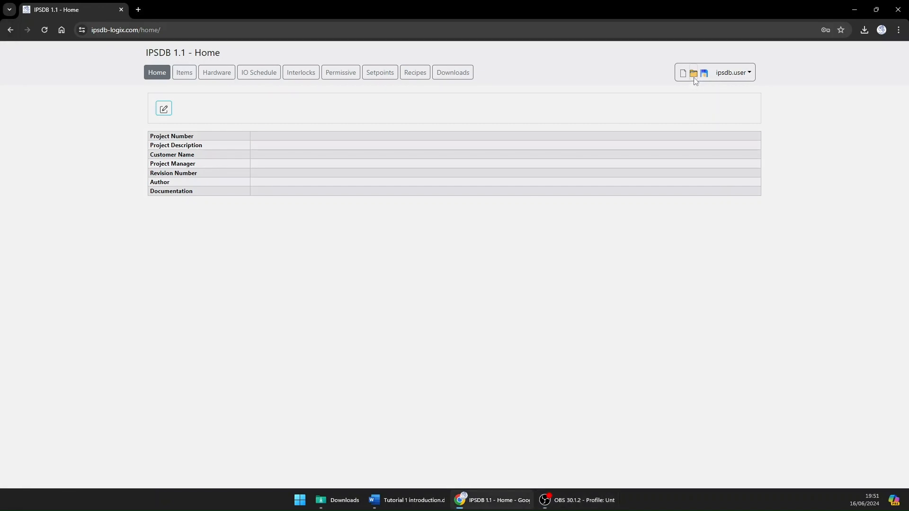
click(379, 106)
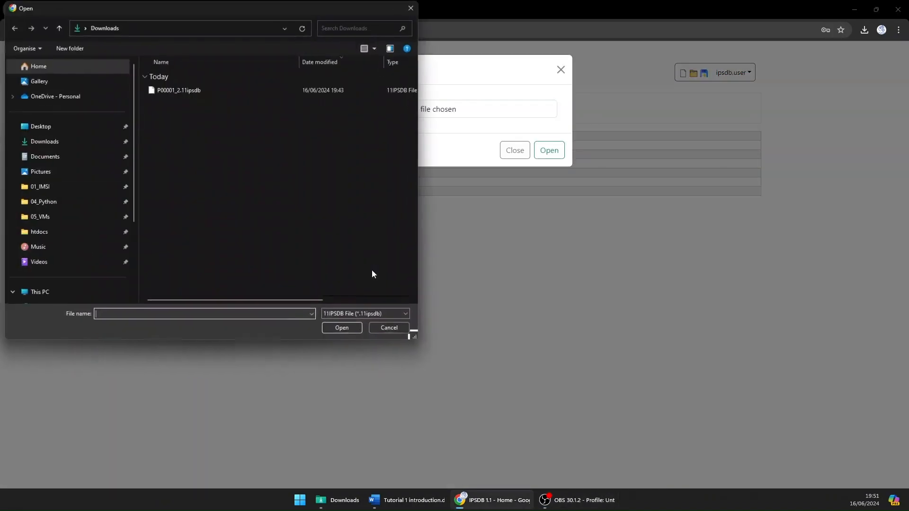
click(169, 89)
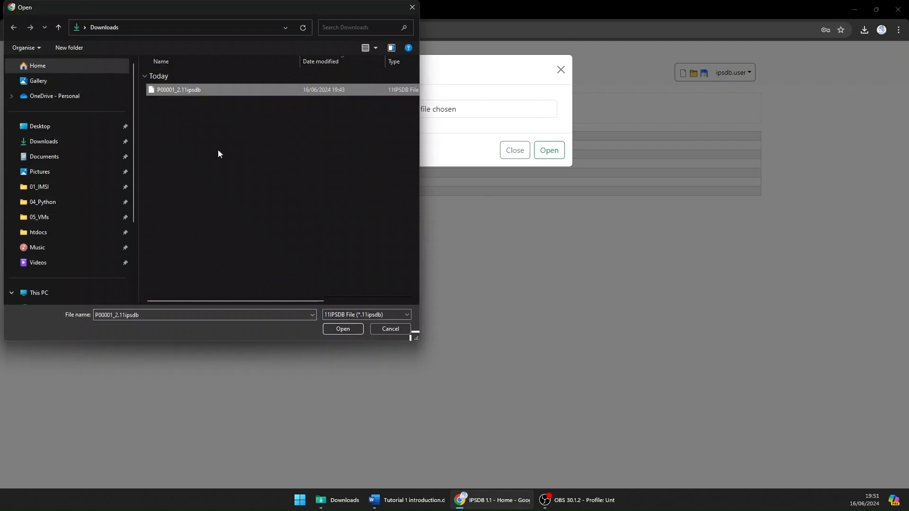
click(346, 329)
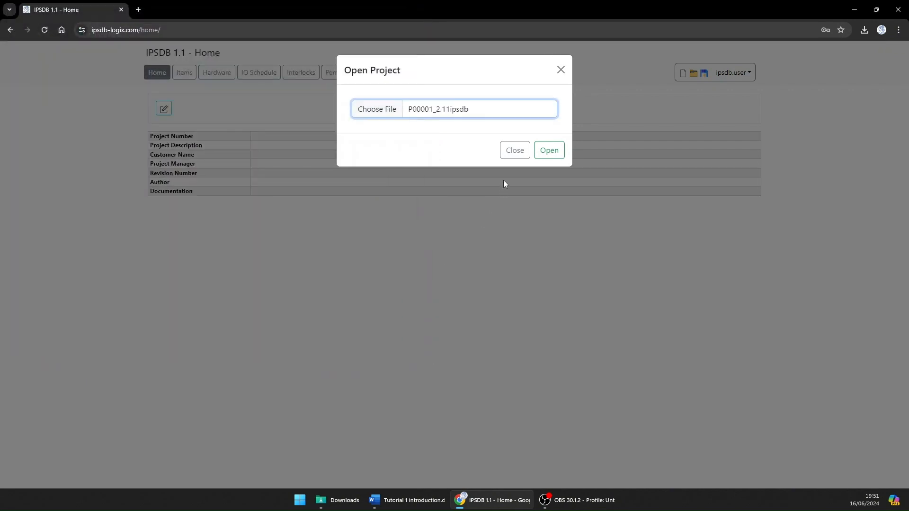
click(559, 151)
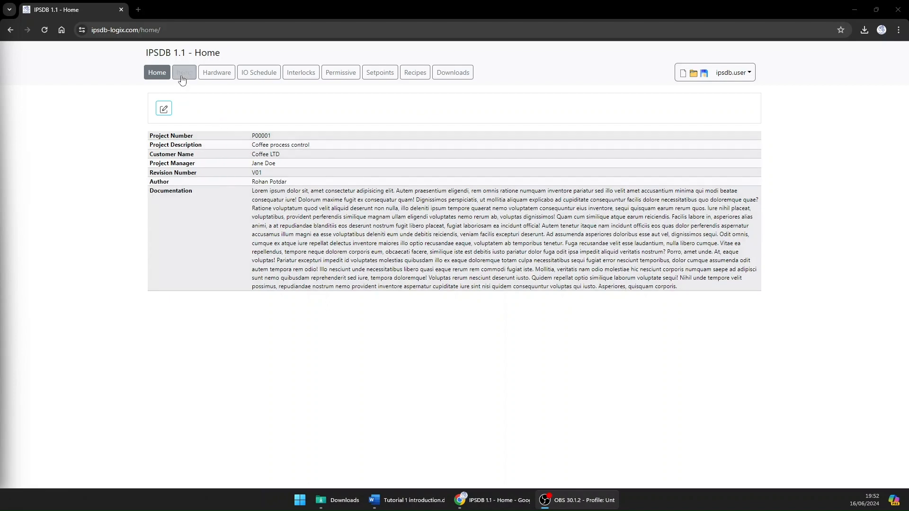
Look up item DI001 among the project items, view its details, and bring up its deletion request without deleting it
click(184, 75)
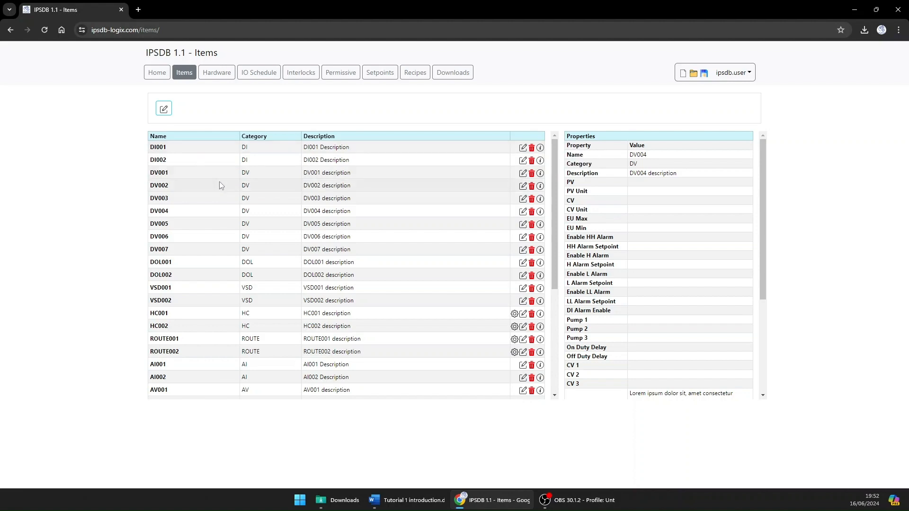
click(522, 147)
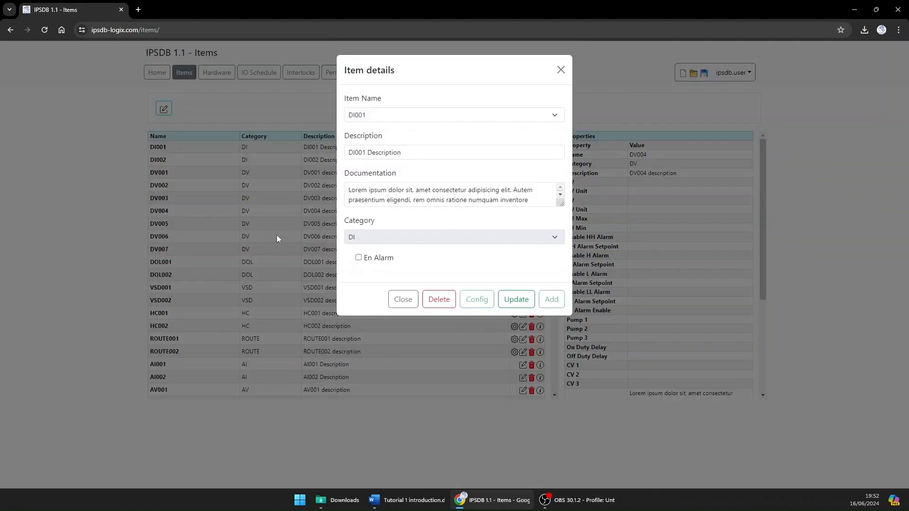
click(417, 298)
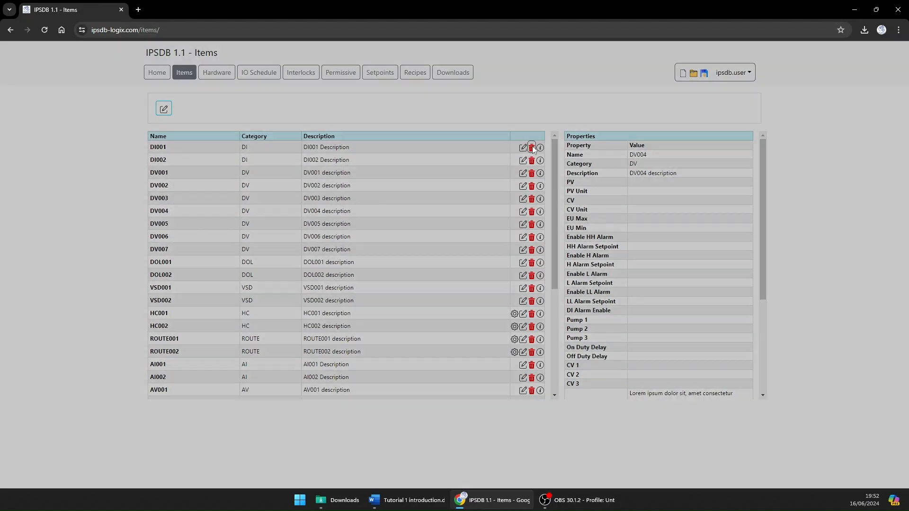
click(531, 148)
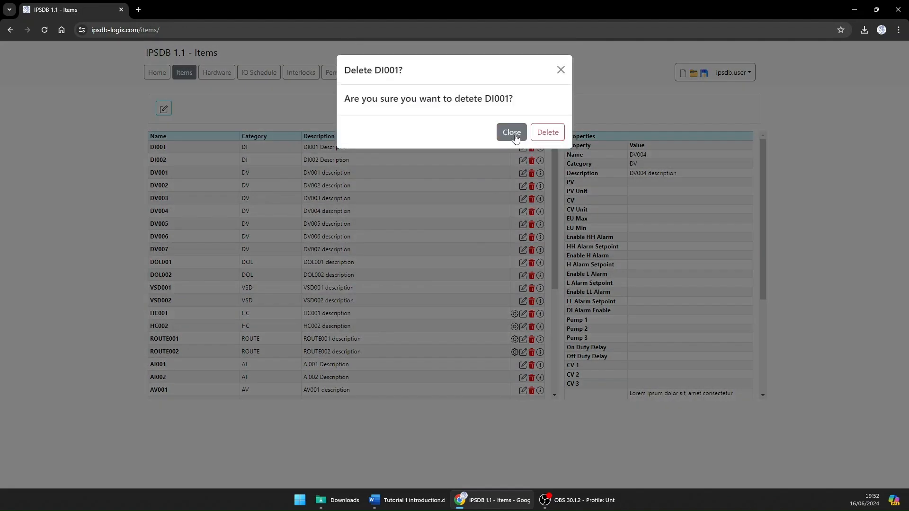
click(515, 137)
View the step configuration of sequence SEQ001 and return to the project's item list
scroll(178, 292, down, 1)
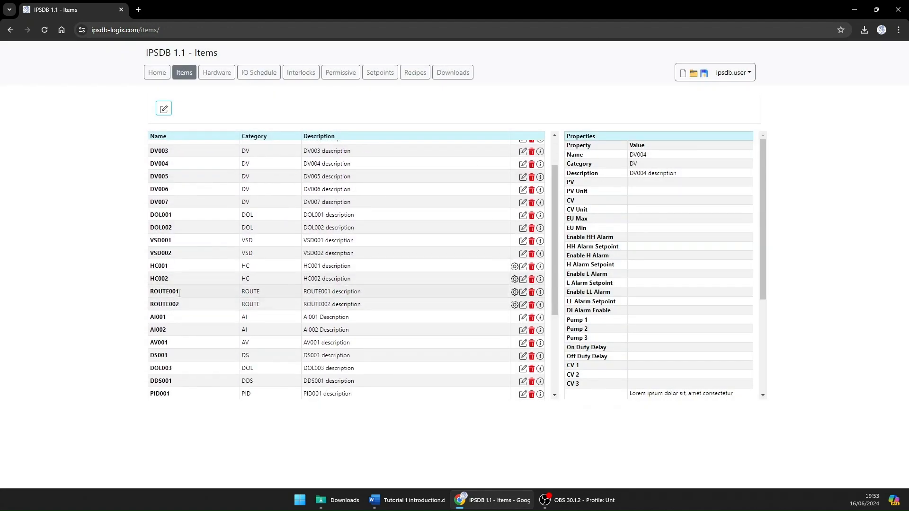
scroll(179, 294, down, 3)
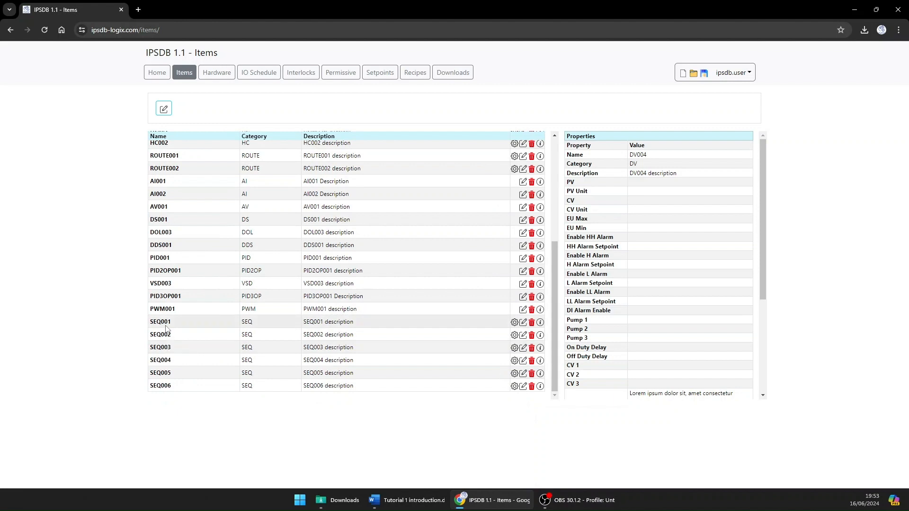
click(515, 323)
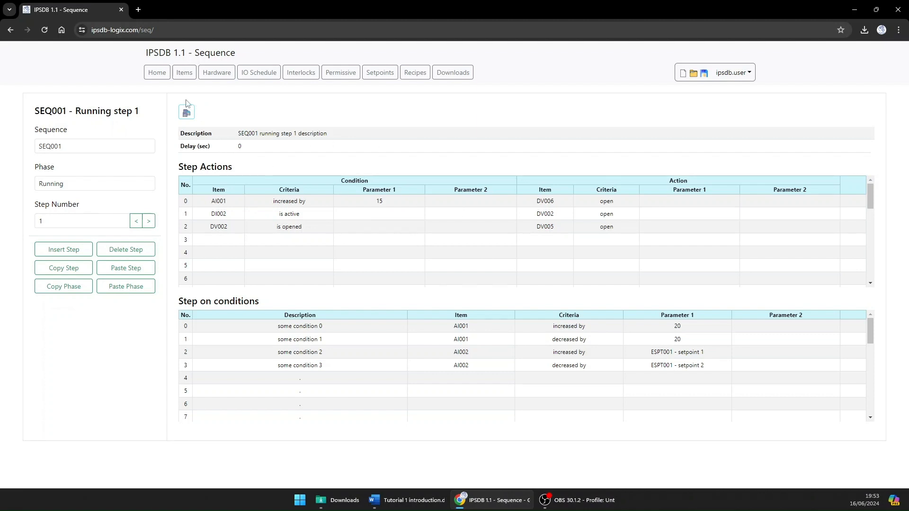
click(185, 73)
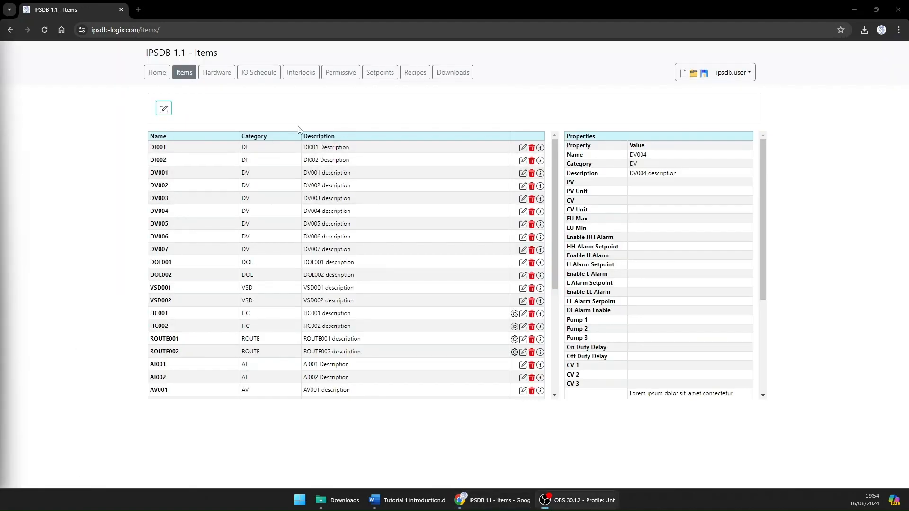
Look up hardware module R001S00 in rack 1, view its configuration, and bring up its deletion request without deleting it
click(216, 76)
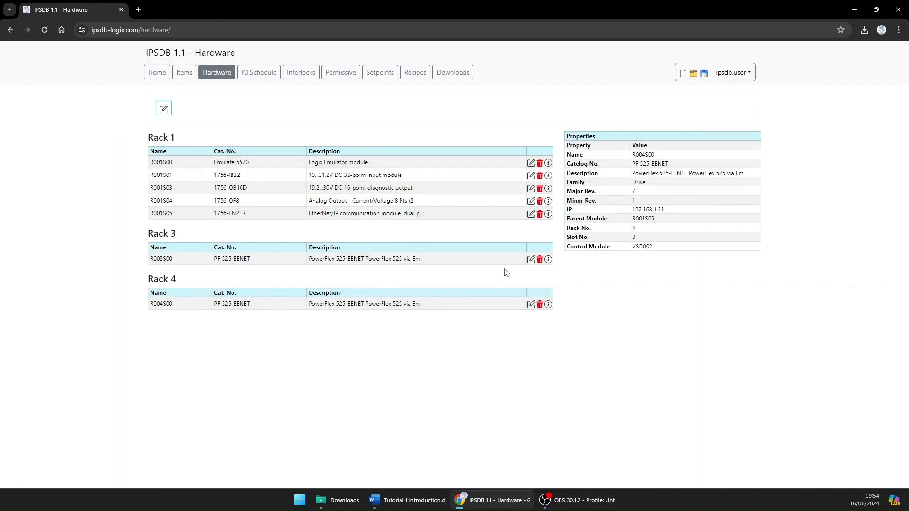
click(532, 164)
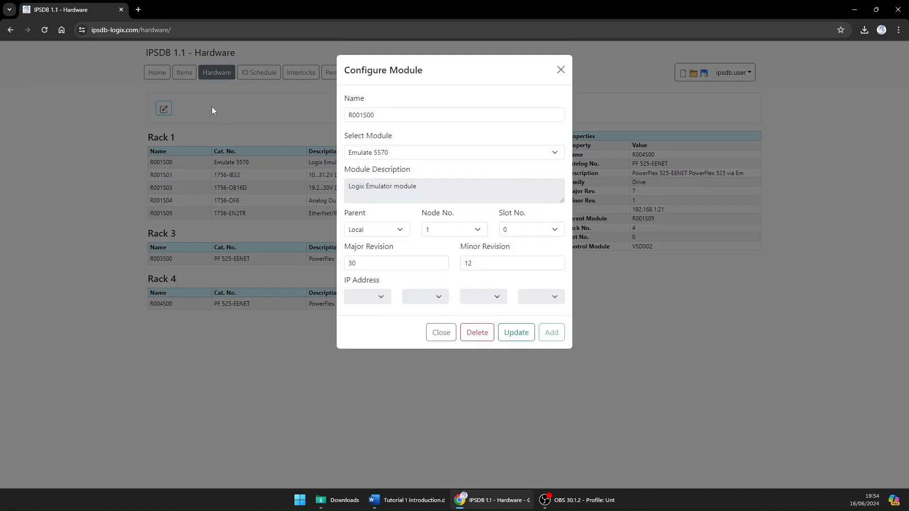
click(435, 333)
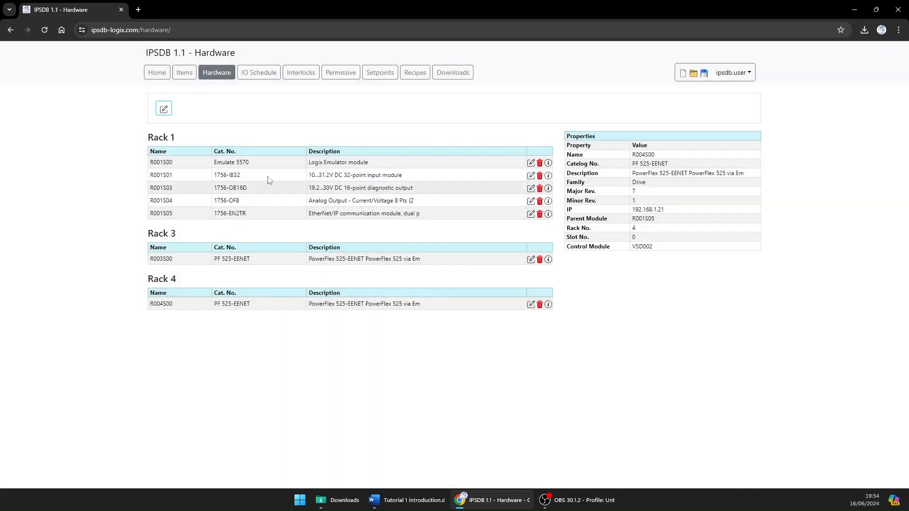
click(540, 163)
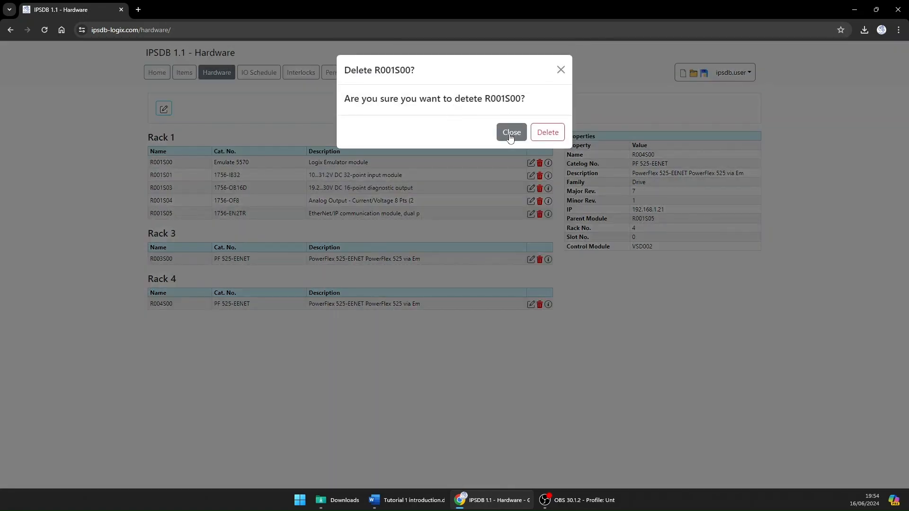
click(511, 134)
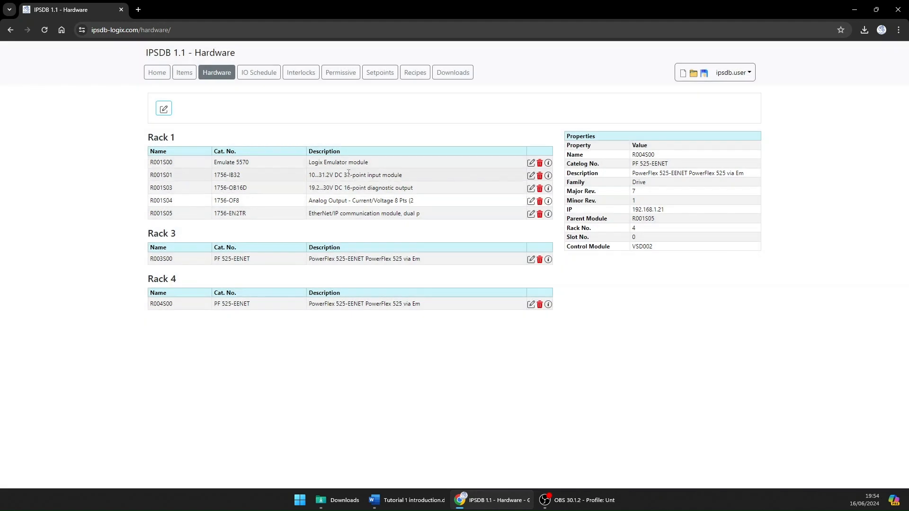
Examine the IO schedule channels of modules R001S01, R001S03 and R001S04, and return to R001S01
click(259, 73)
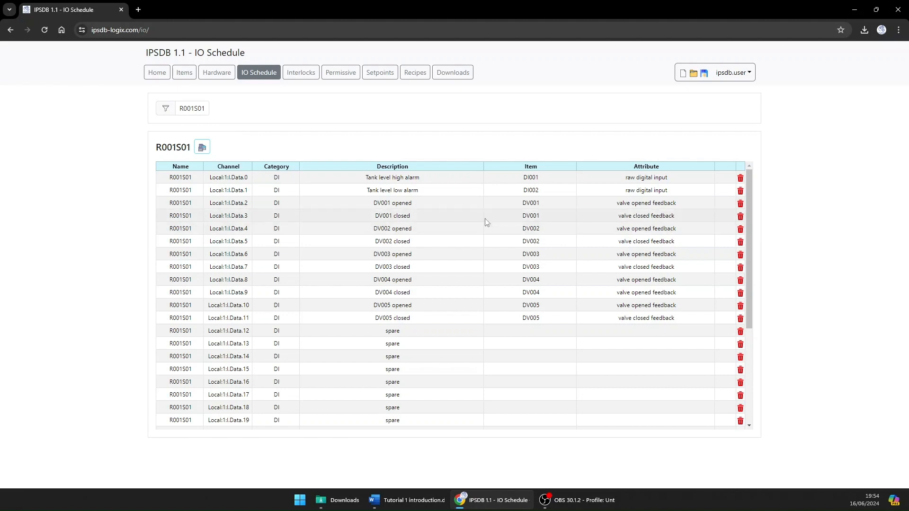
scroll(486, 223, down, 3)
scroll(486, 223, up, 3)
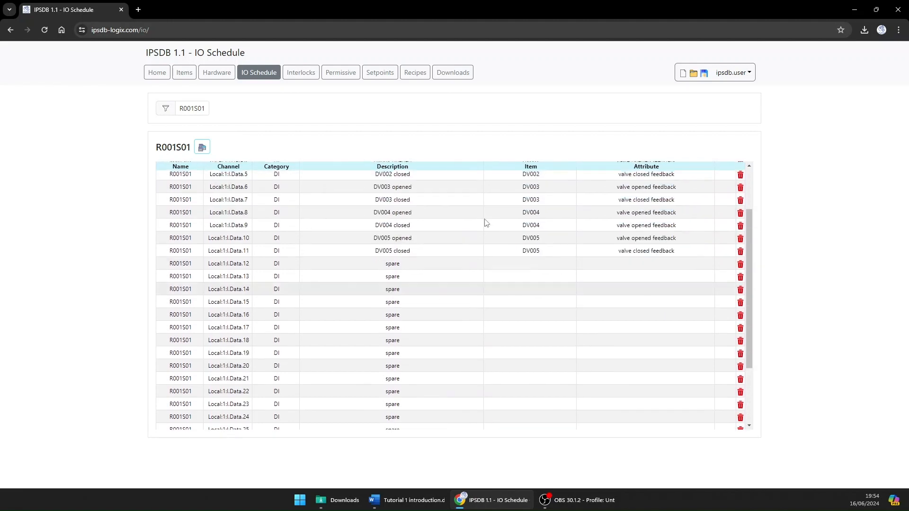
click(191, 114)
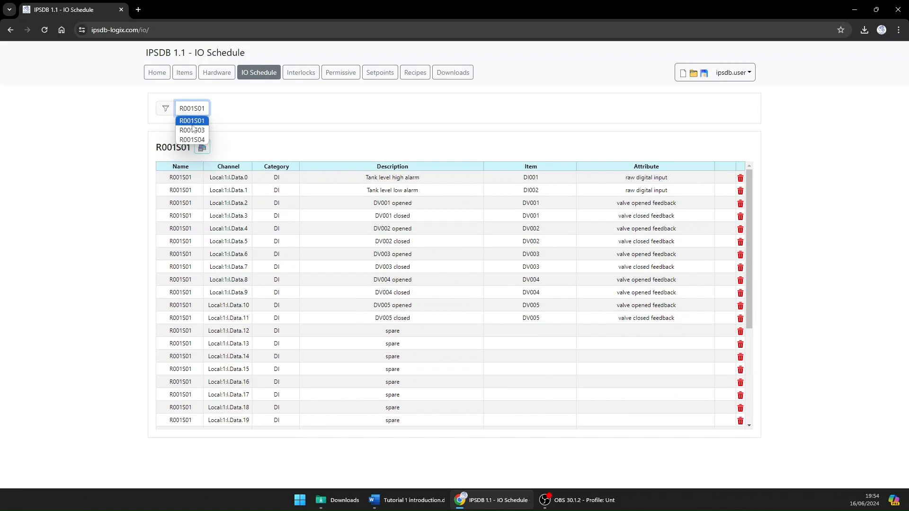
click(193, 129)
click(193, 112)
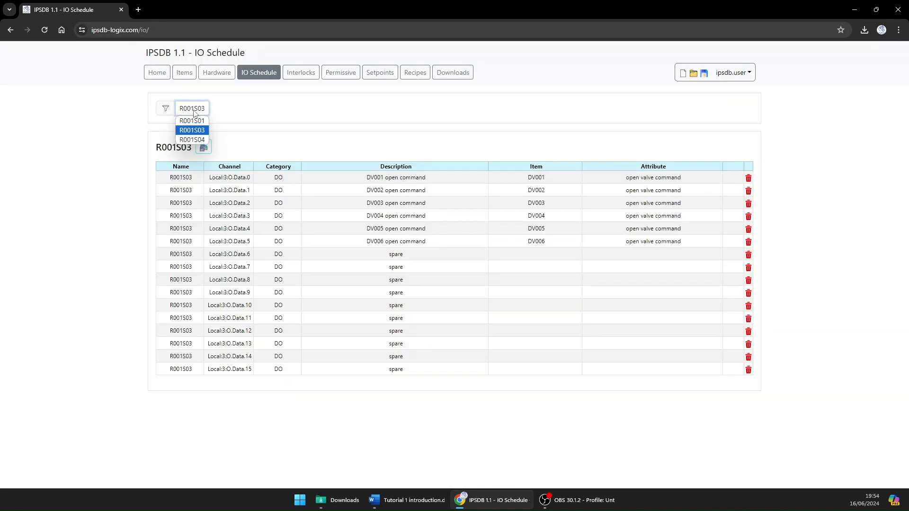
click(192, 137)
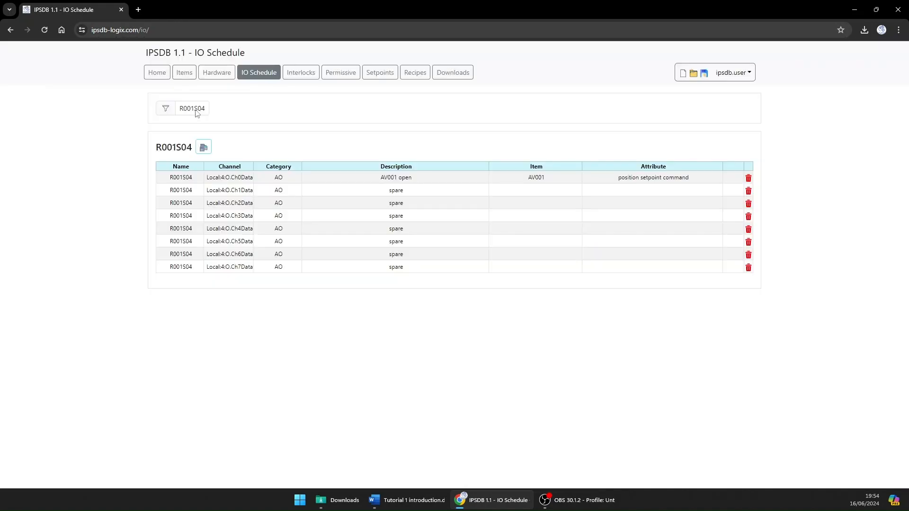
click(196, 111)
click(196, 122)
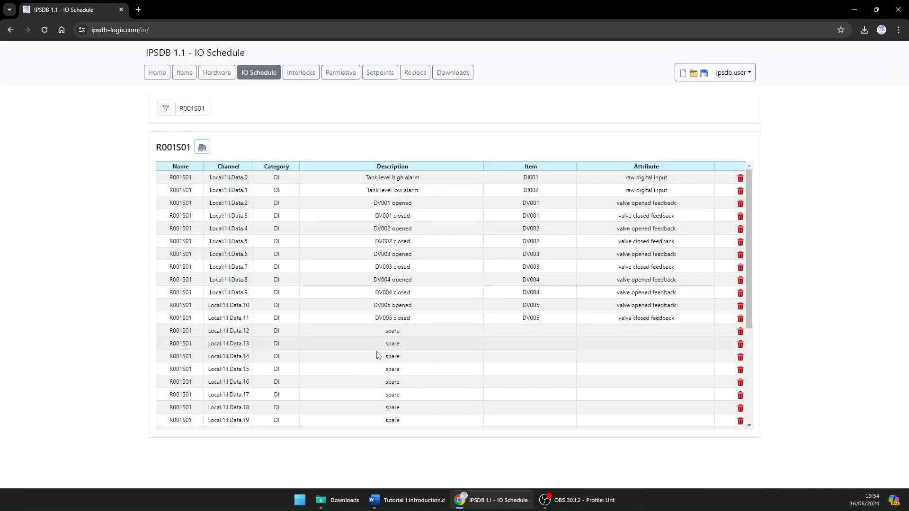
Open channels Local:1:I.Data.12 and Local:1:I.Data.13 of R001S01 for editing and discard both edits
click(345, 331)
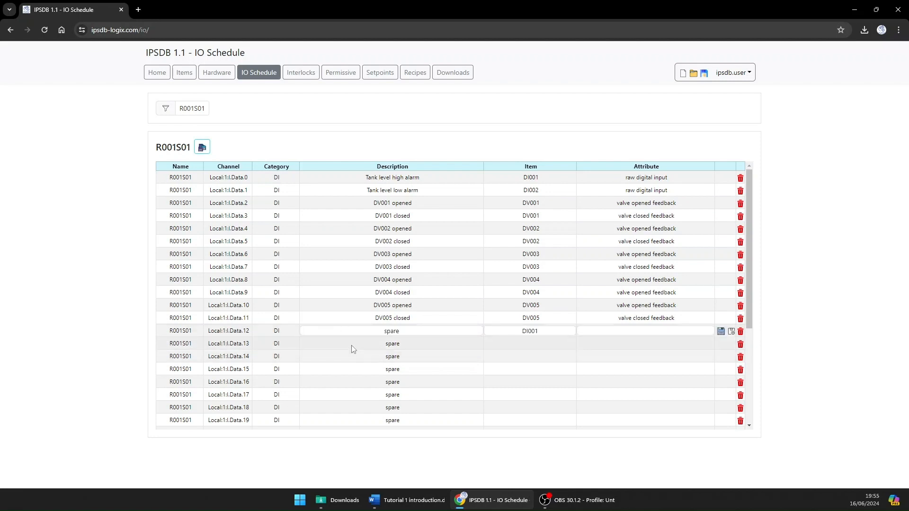
click(351, 348)
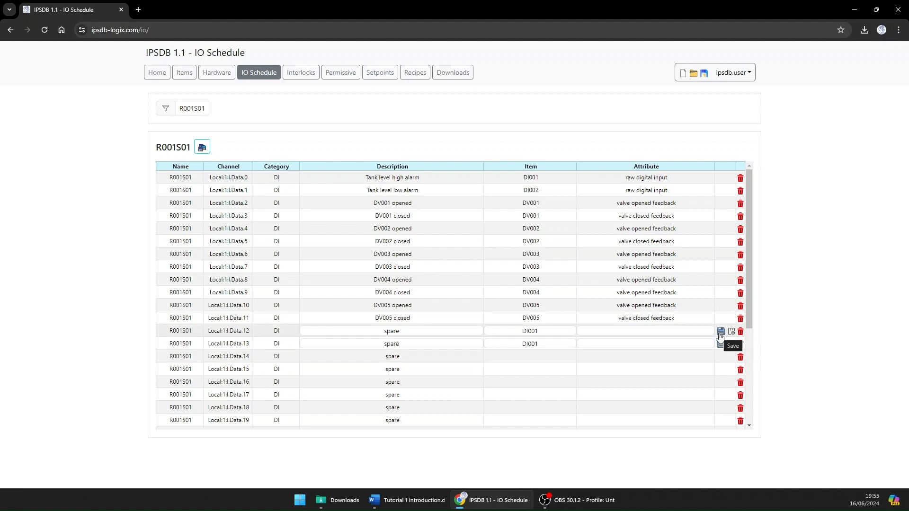
click(732, 345)
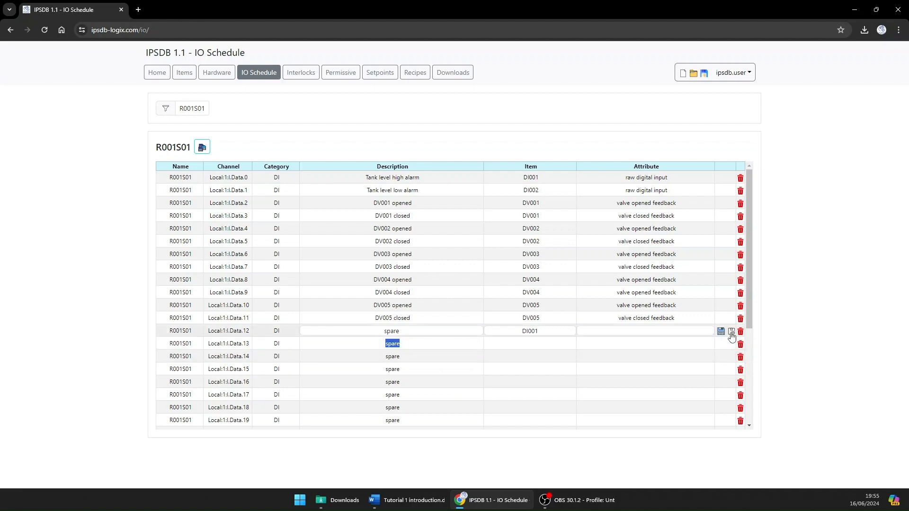
click(731, 334)
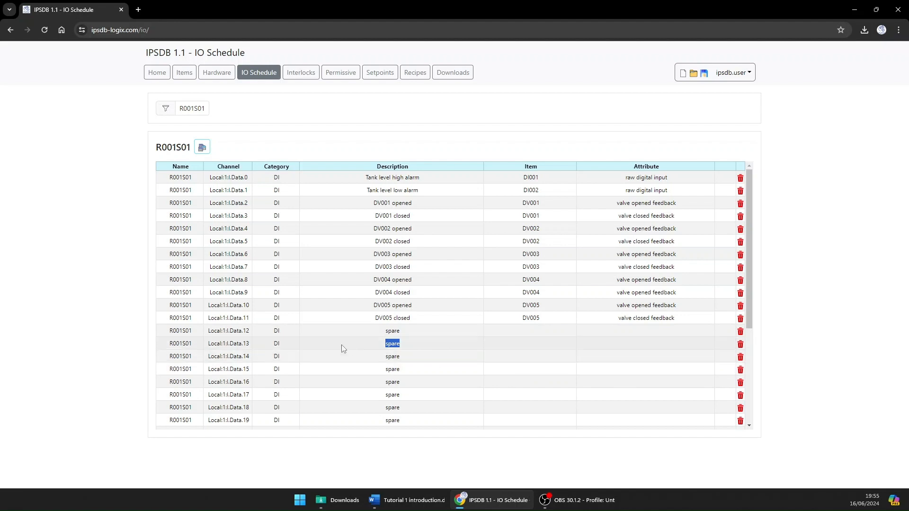
Assign item DI001 to spare channels Local:1:I.Data.12, 13 and 14 of R001S01 and save all three rows together
double_click(337, 333)
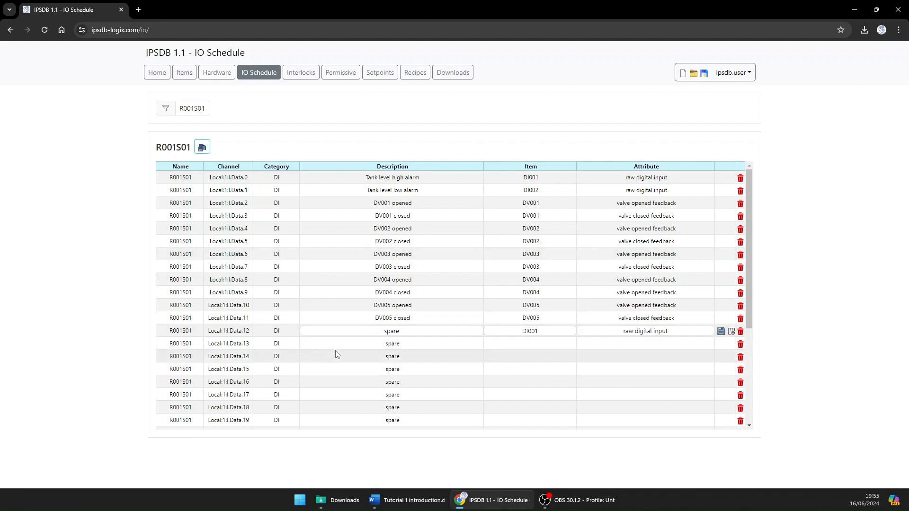
double_click(336, 344)
double_click(337, 356)
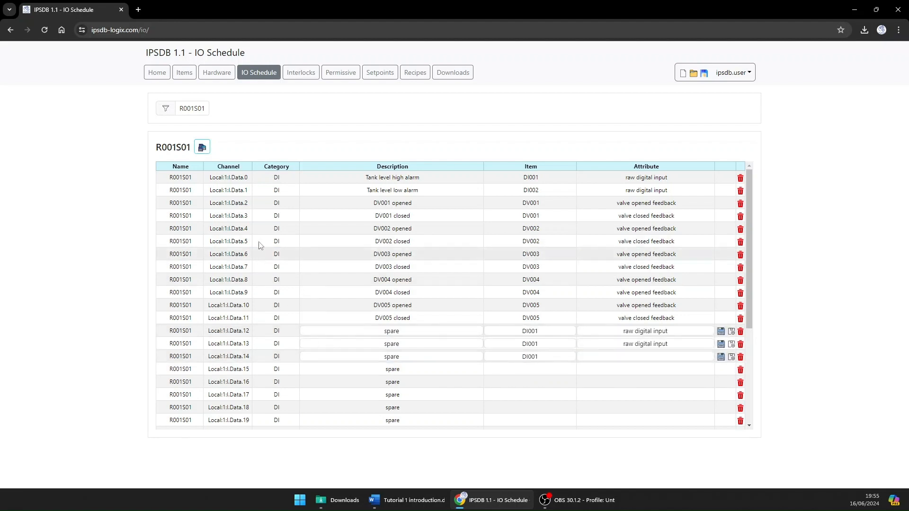
click(202, 148)
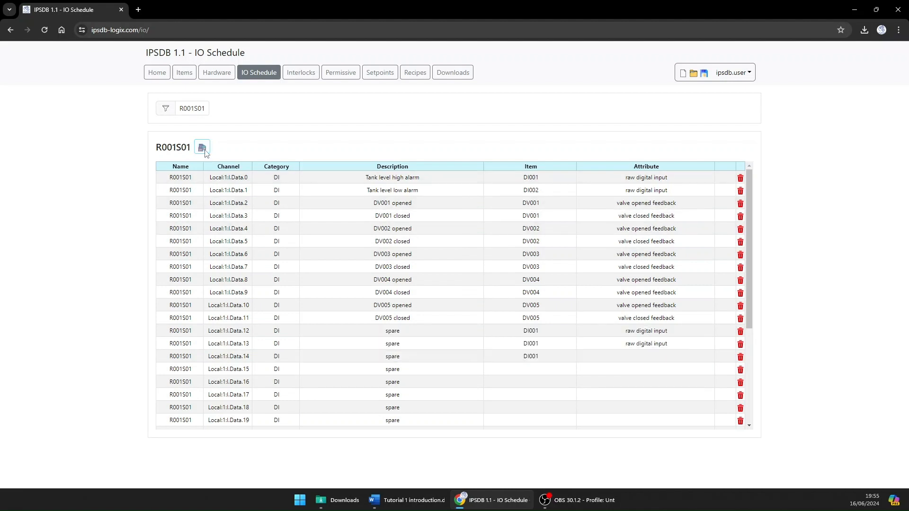
Delete the item assignments of channels Local:1:I.Data.12, 13 and 14 of R001S01, confirming each deletion
click(740, 332)
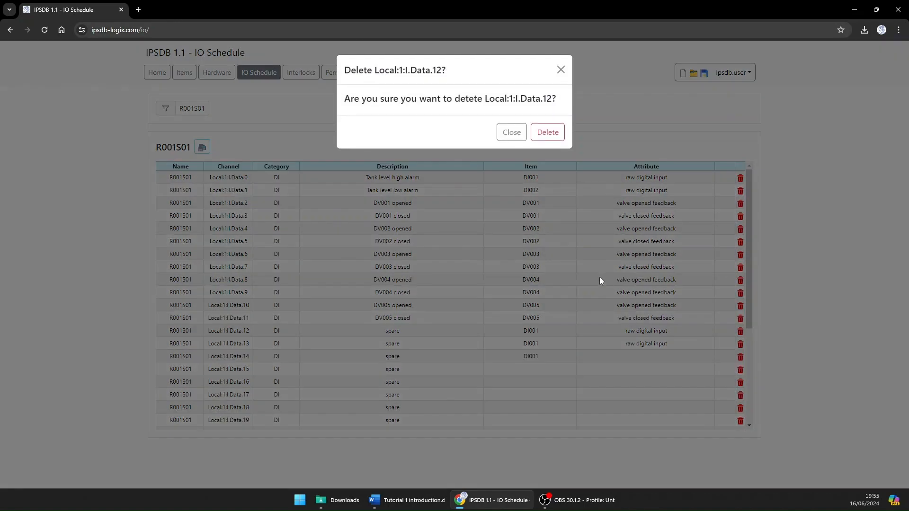
click(548, 132)
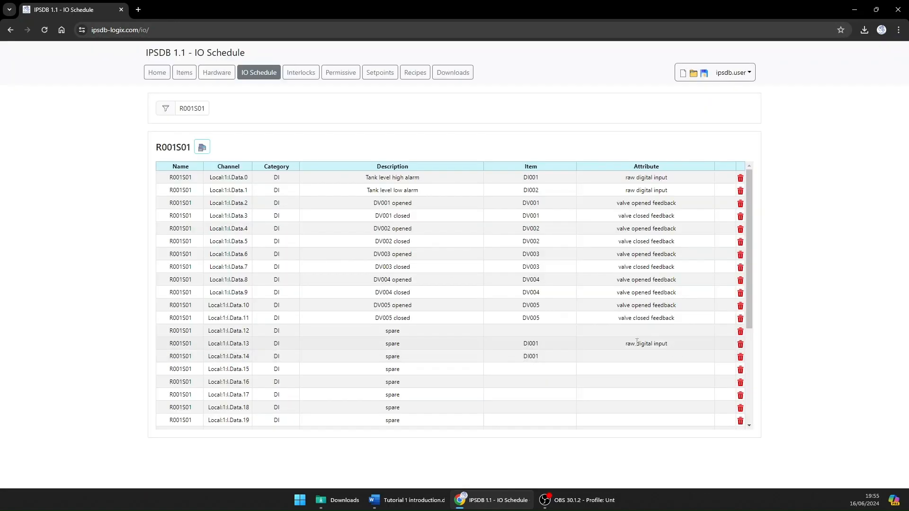
click(740, 344)
click(549, 132)
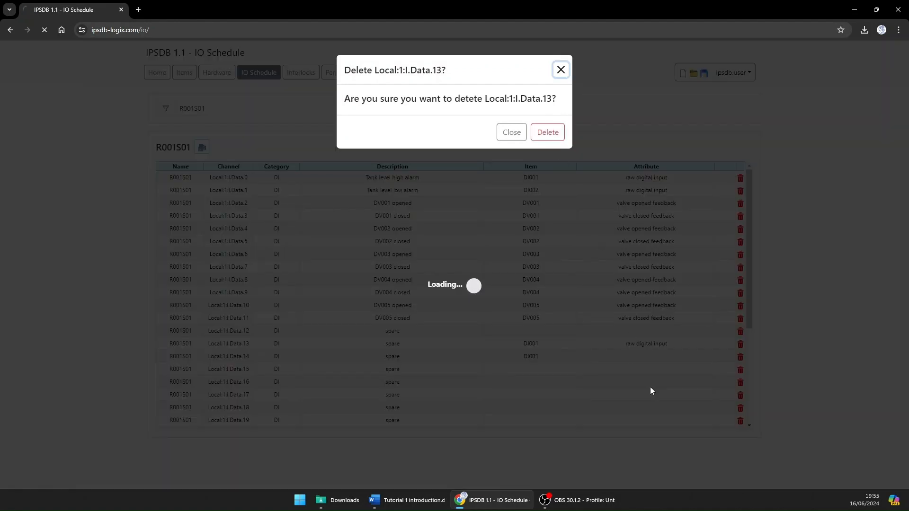
click(741, 357)
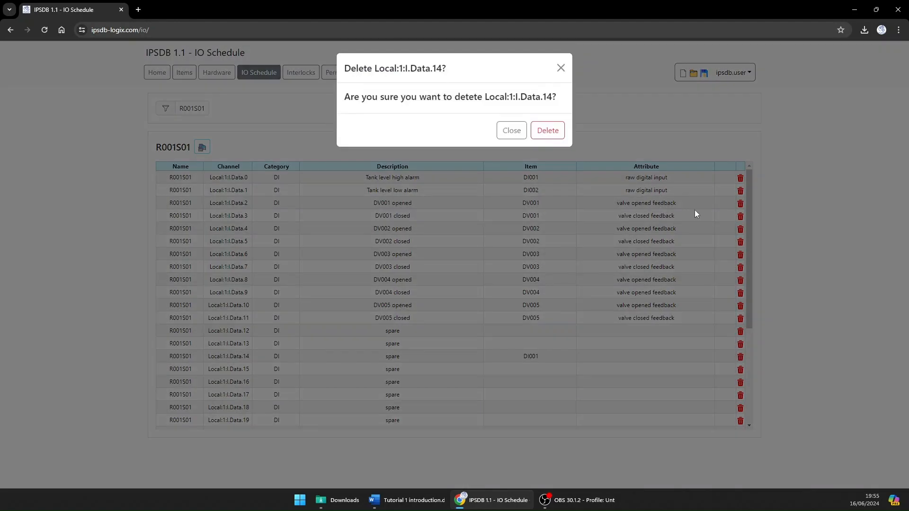
click(548, 133)
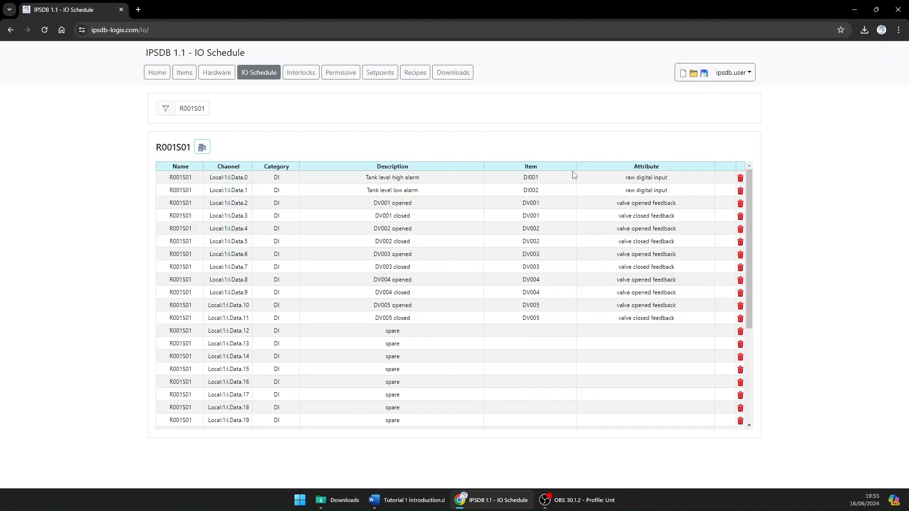
Show the IO schedule of module R001S03, and bring up the interlocks of DV001
click(193, 110)
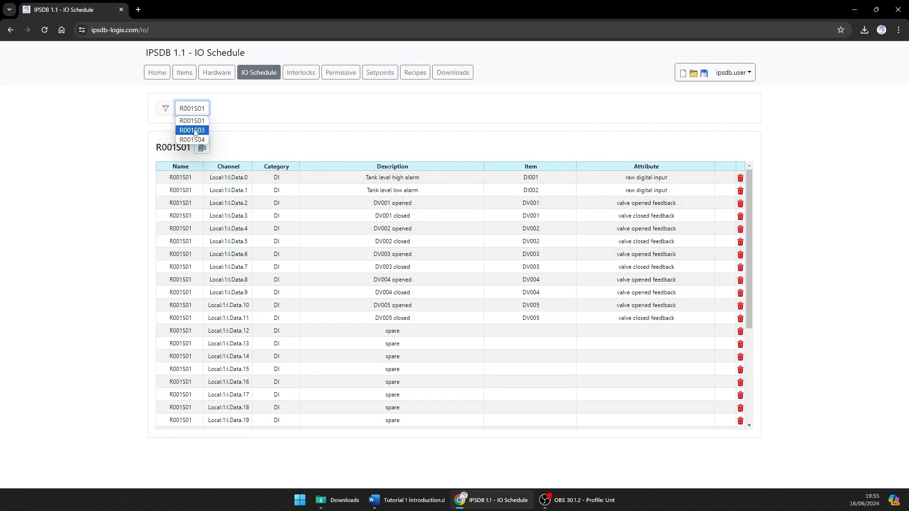
click(193, 130)
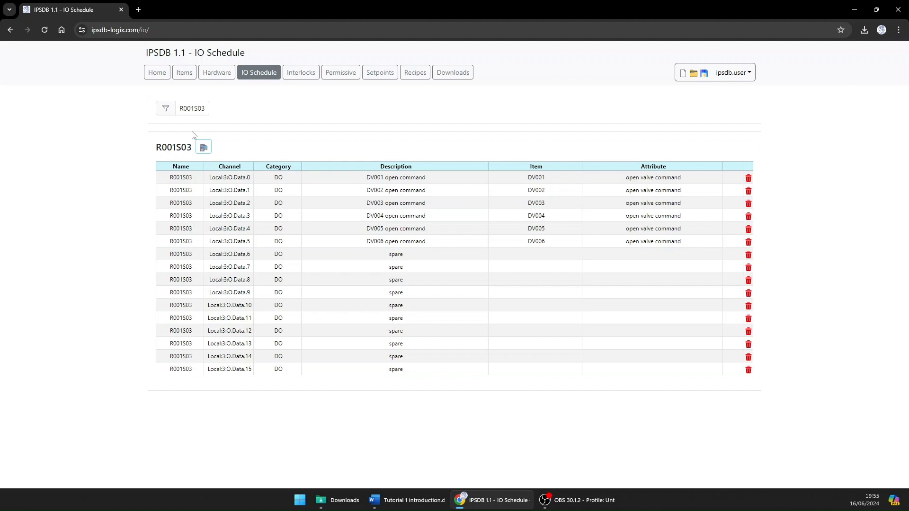
click(305, 80)
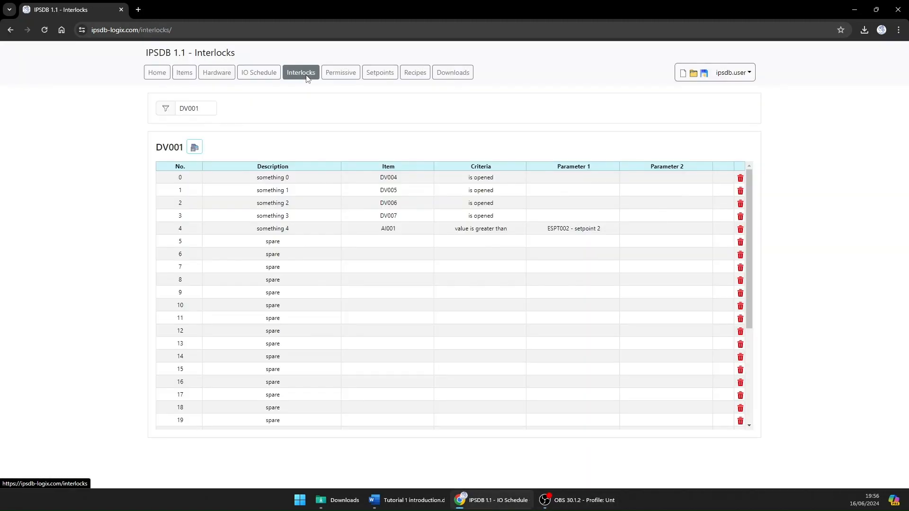
Examine the permissives of DV001, DV002 and DV003 in turn
click(345, 79)
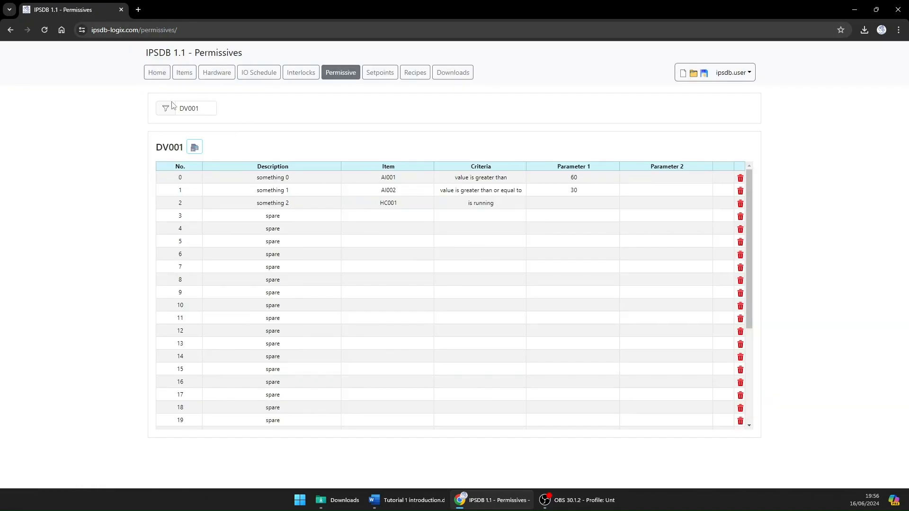
click(201, 110)
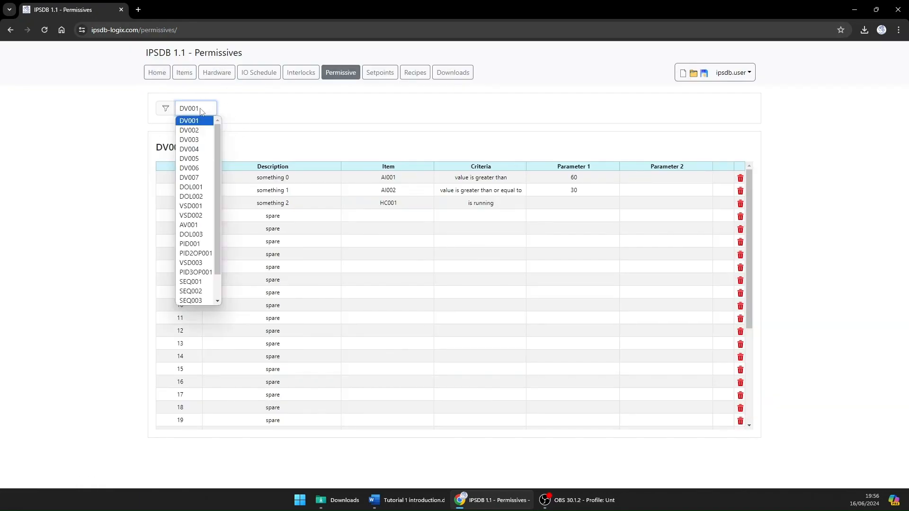
click(187, 130)
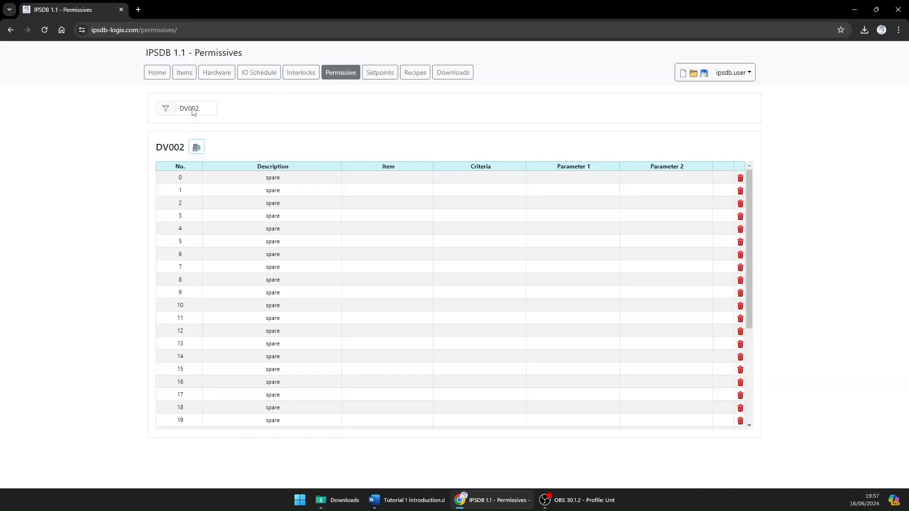
click(193, 110)
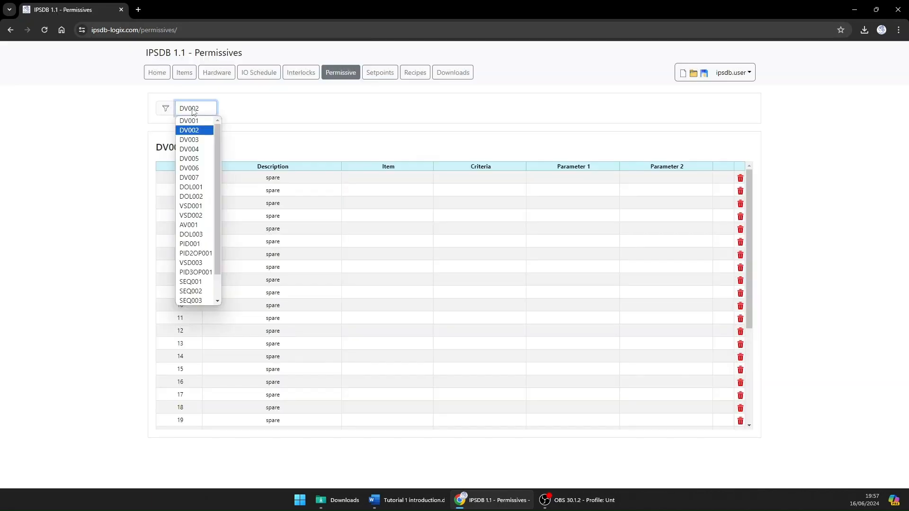
click(191, 141)
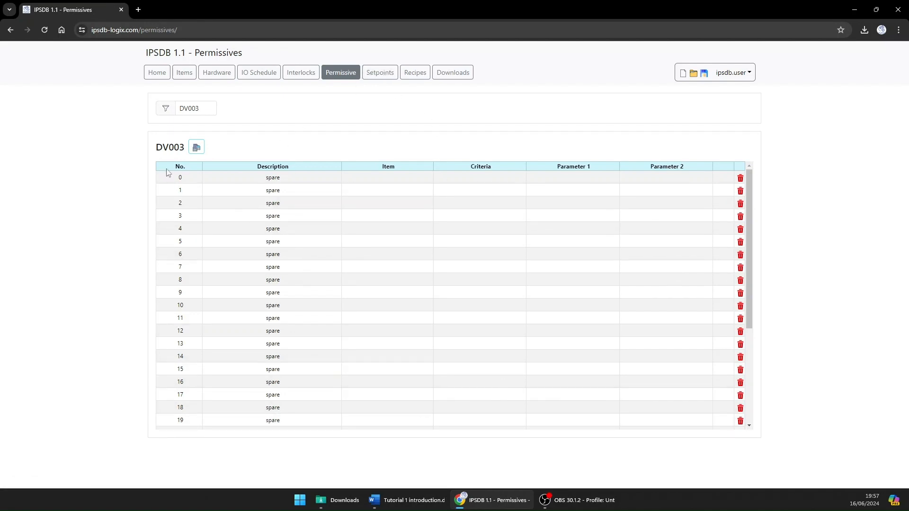
Return to the interlocks and switch the displayed item from DV003 to DV001
click(308, 73)
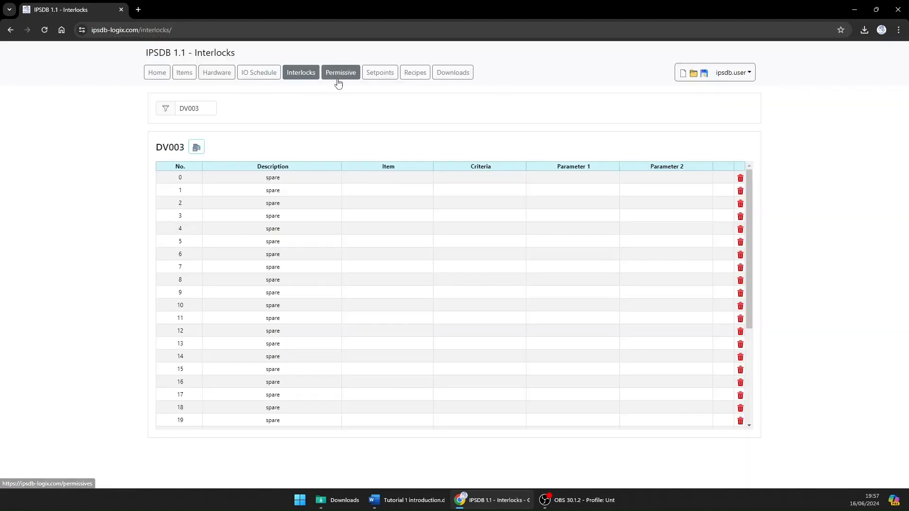
click(198, 110)
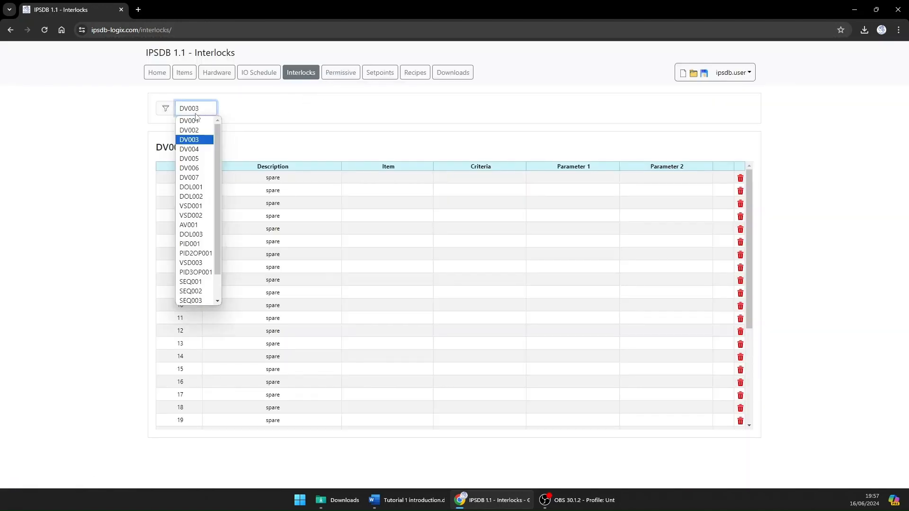
click(192, 121)
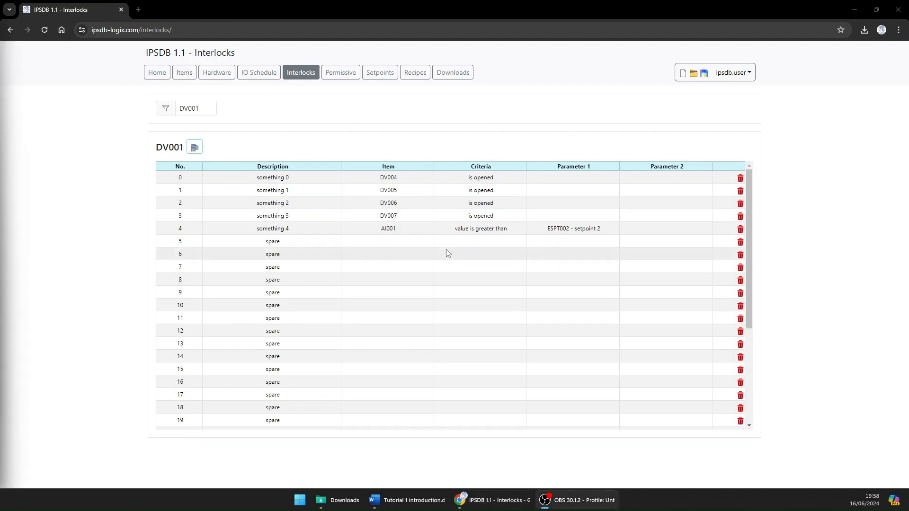
Fill in DV001's interlock 5 with the description "something 4" copied from interlock 4, item DI001 and criteria "is active", and save the row
click(253, 245)
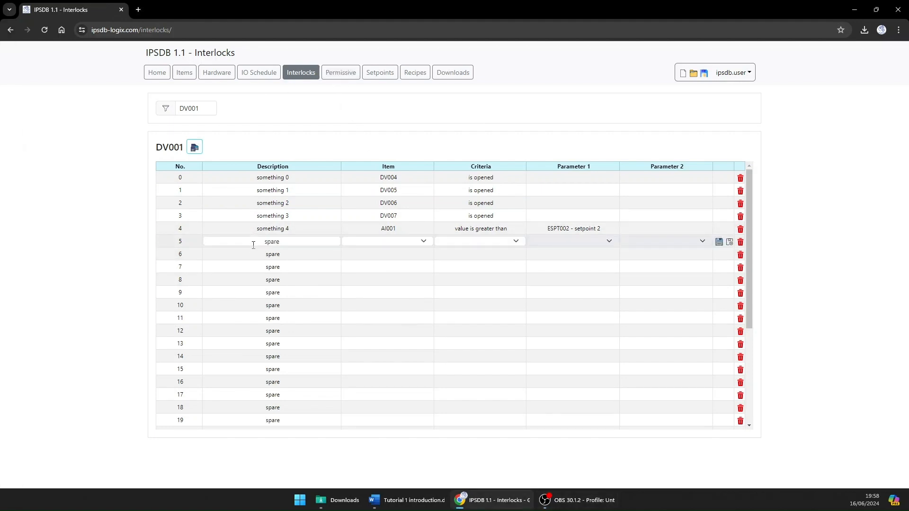
drag(257, 231, 309, 233)
key(ctrl+c)
double_click(275, 241)
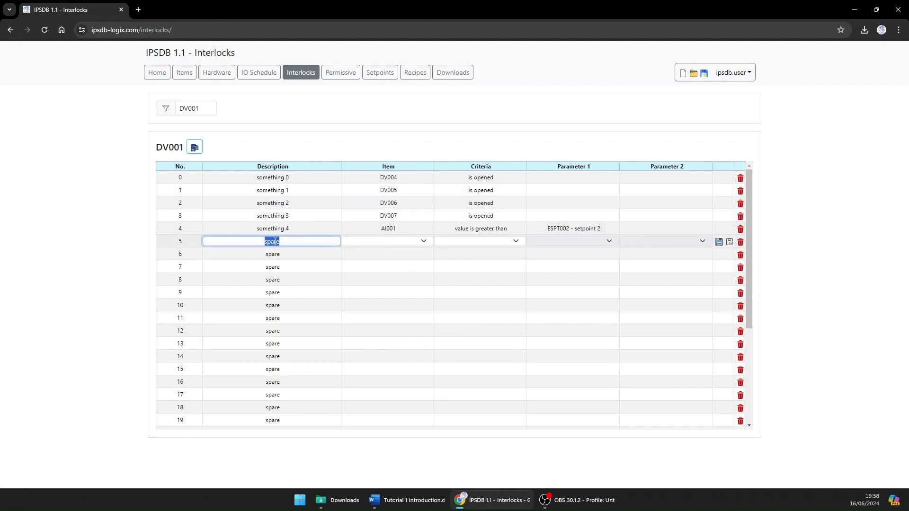
key(ctrl+v)
click(409, 241)
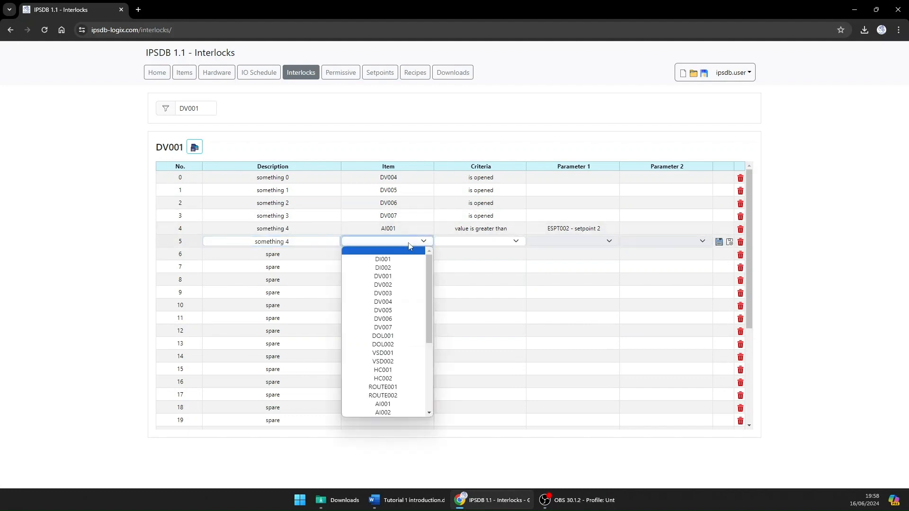
click(398, 259)
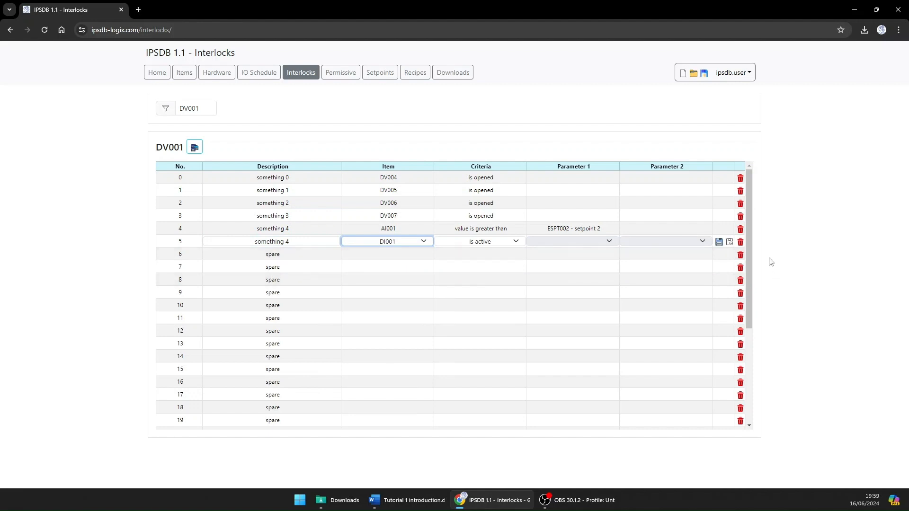
click(719, 243)
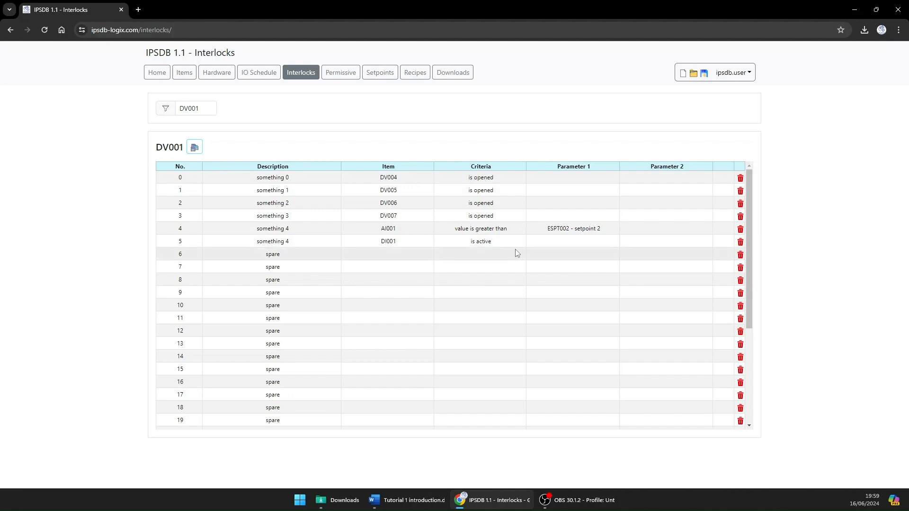
Remove interlock 5 from DV001 and confirm the removal
click(740, 244)
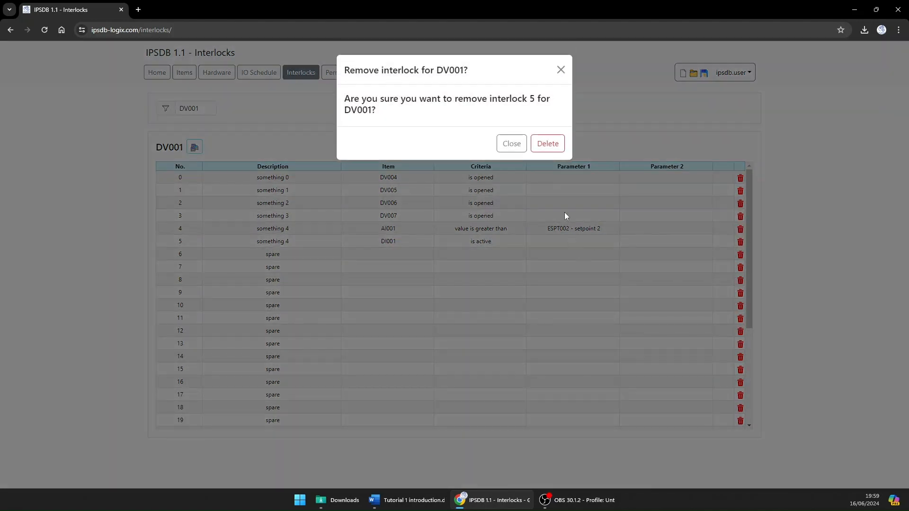
click(553, 144)
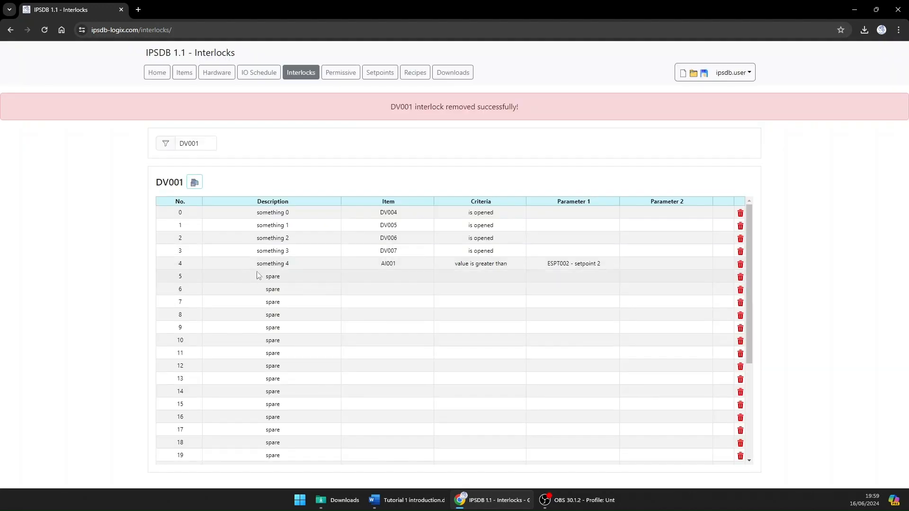
Open DV001's interlocks 0, 1, 2 and 4 for editing and save all the opened rows together
double_click(245, 213)
double_click(241, 227)
double_click(242, 240)
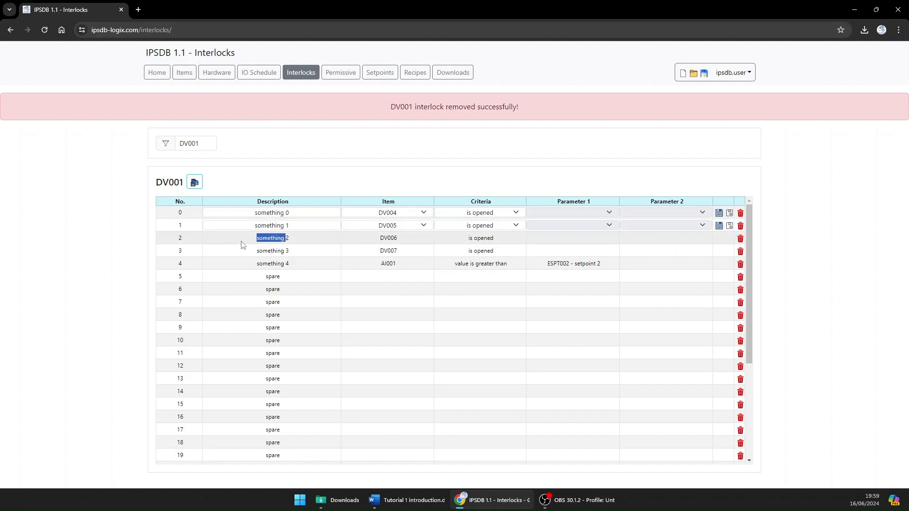
double_click(243, 263)
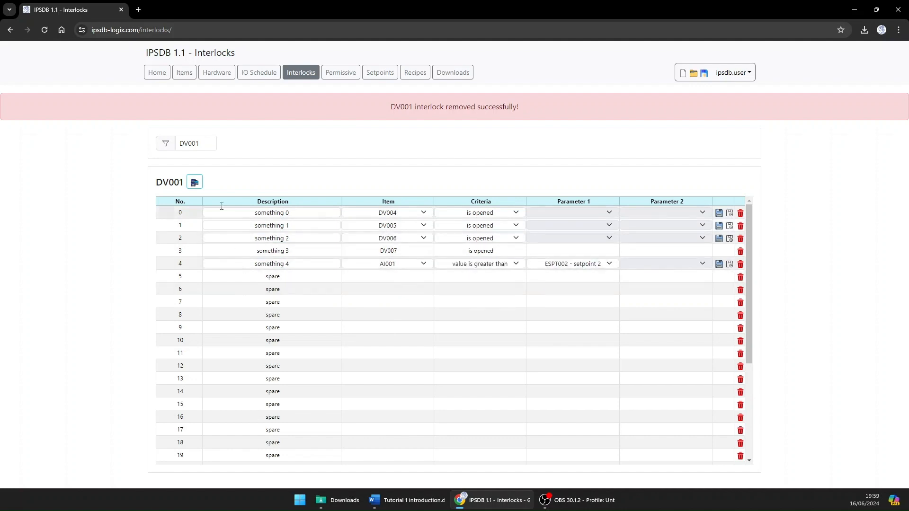
click(194, 182)
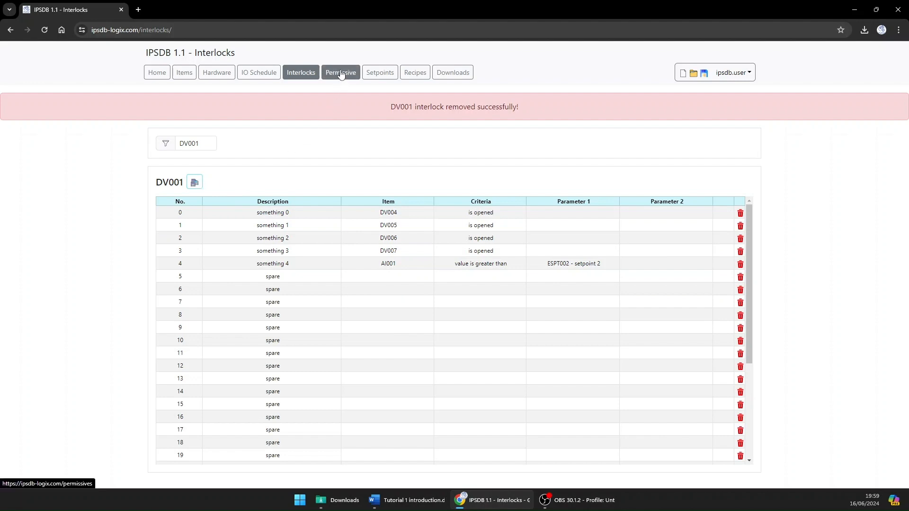
Go to the setpoints and show the setpoint group ESPT002
click(388, 77)
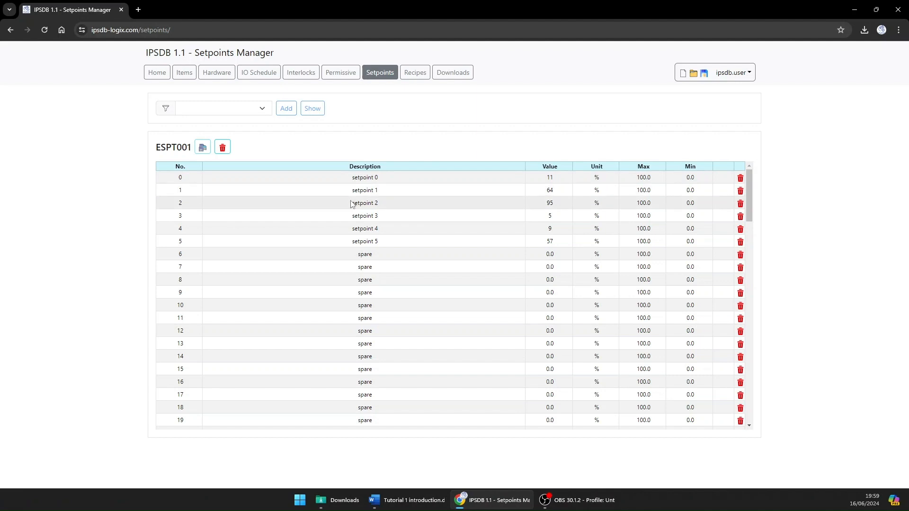
click(231, 108)
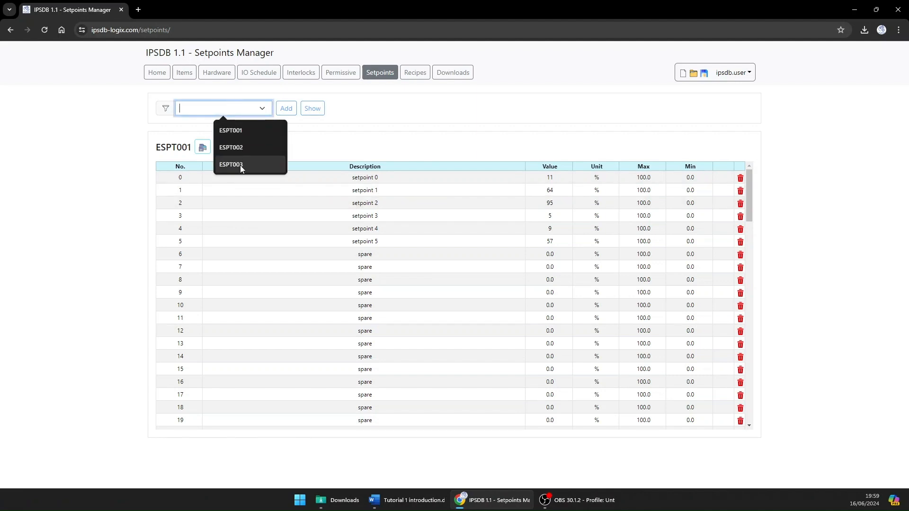
click(237, 150)
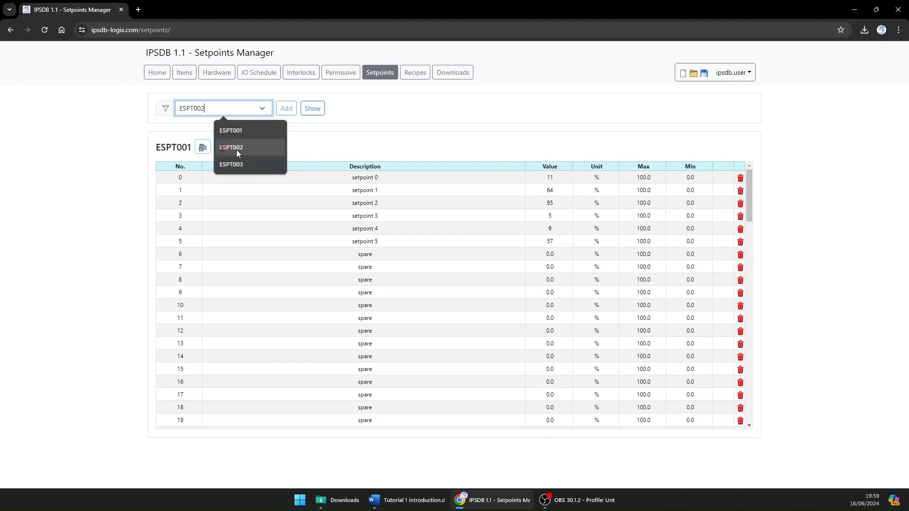
click(314, 114)
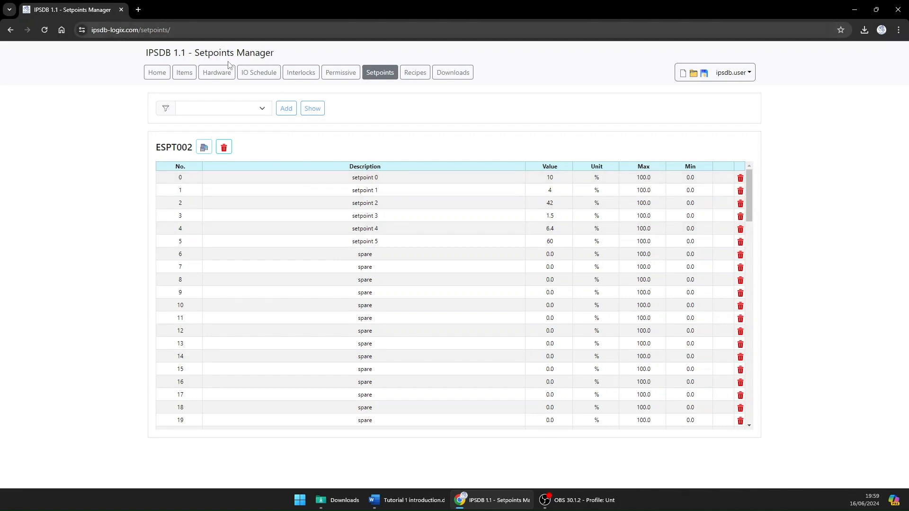
Open setpoints 0, 1, 2 and 3 of ESPT002 for editing
click(305, 179)
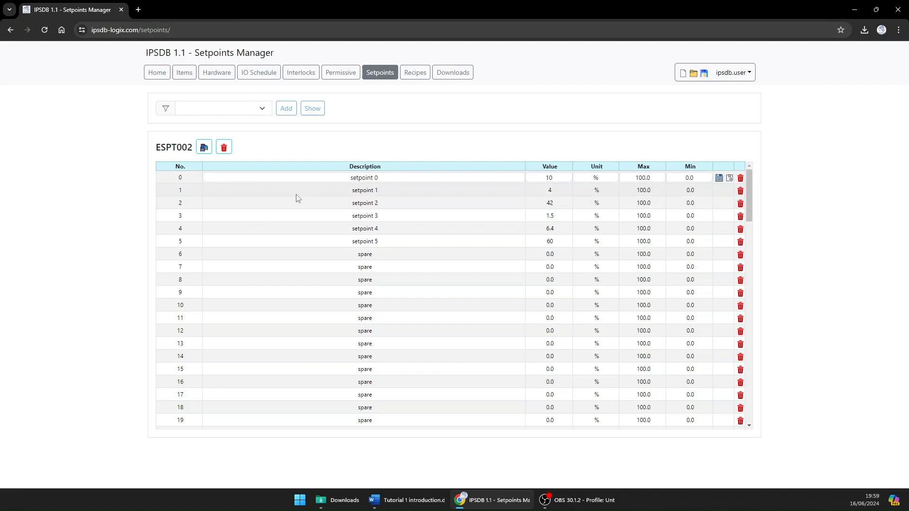
click(296, 190)
click(295, 204)
click(298, 216)
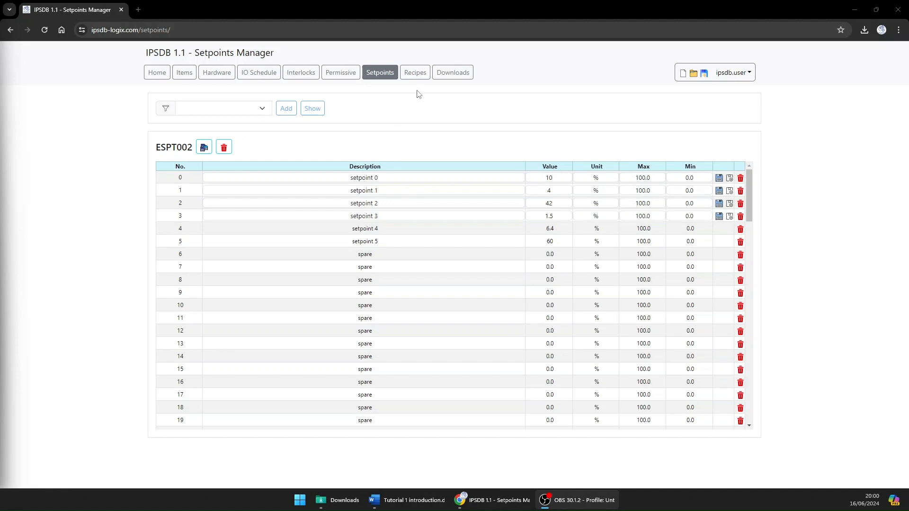
Add a new setpoint group named Esp2004
click(203, 111)
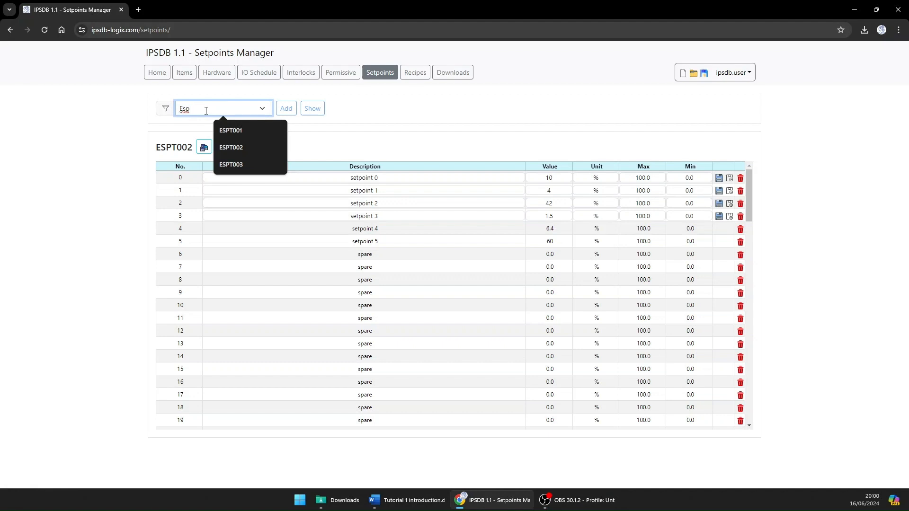
text(Esp2004)
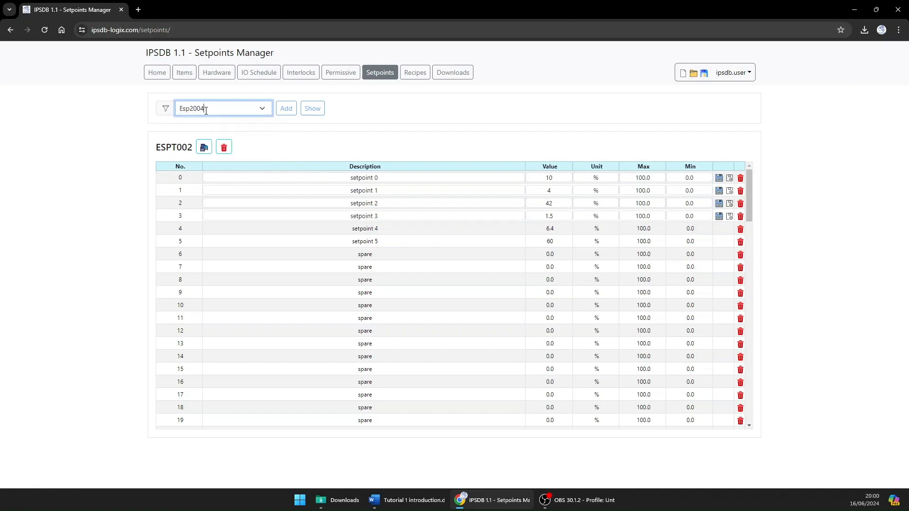
click(286, 108)
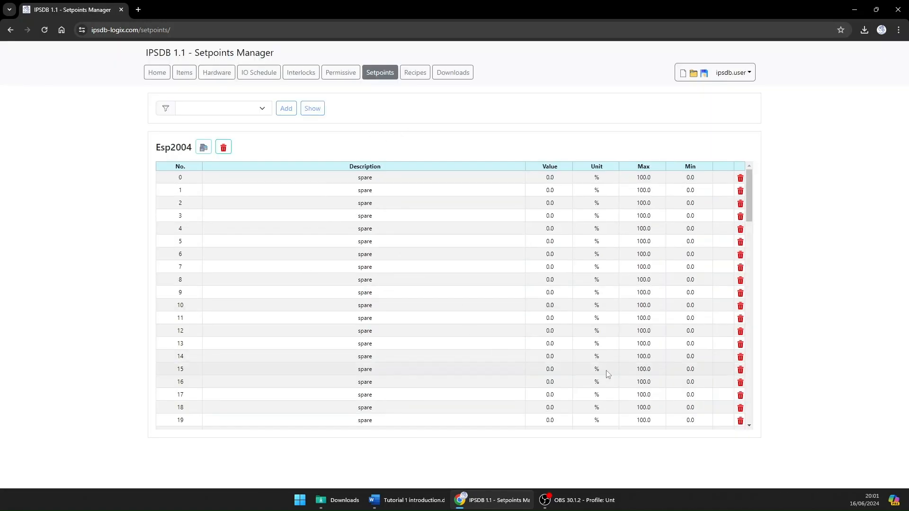
Delete the setpoint group Esp2004 and confirm its removal
click(224, 147)
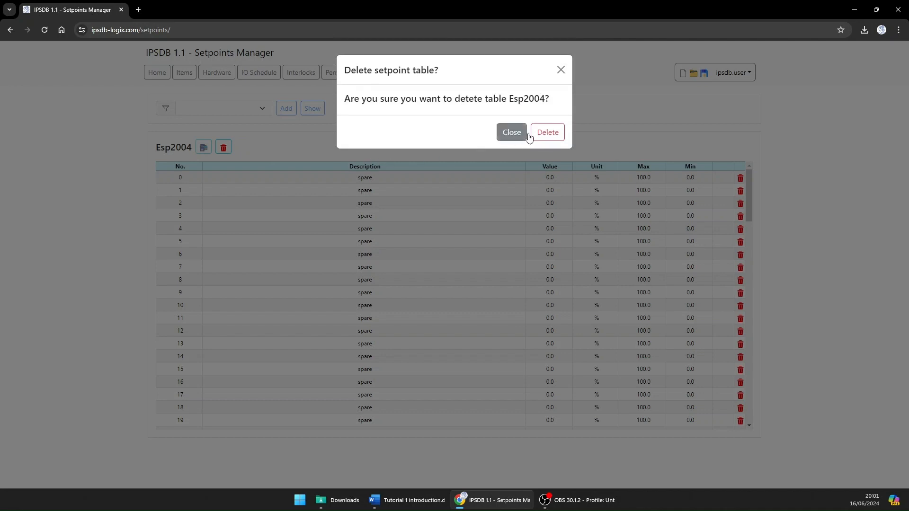
click(546, 133)
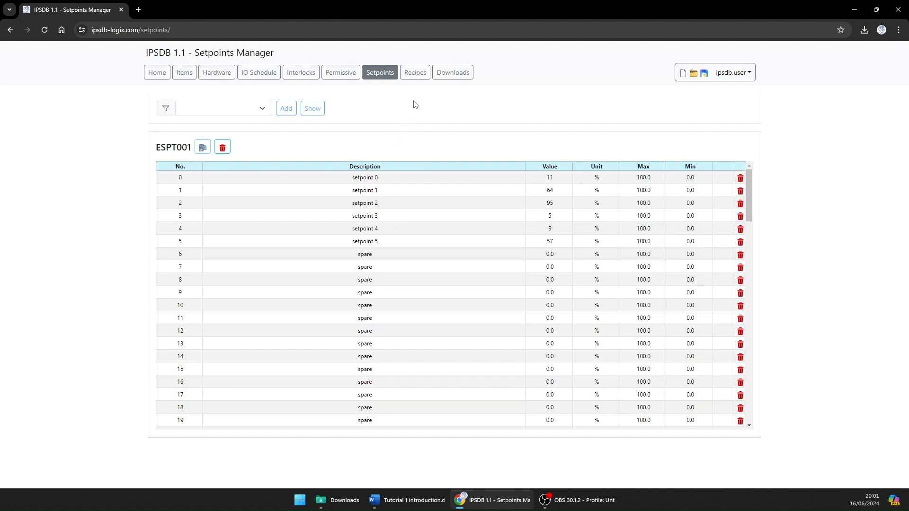
Go to the recipes and add a new recipe table named RCP002
click(413, 76)
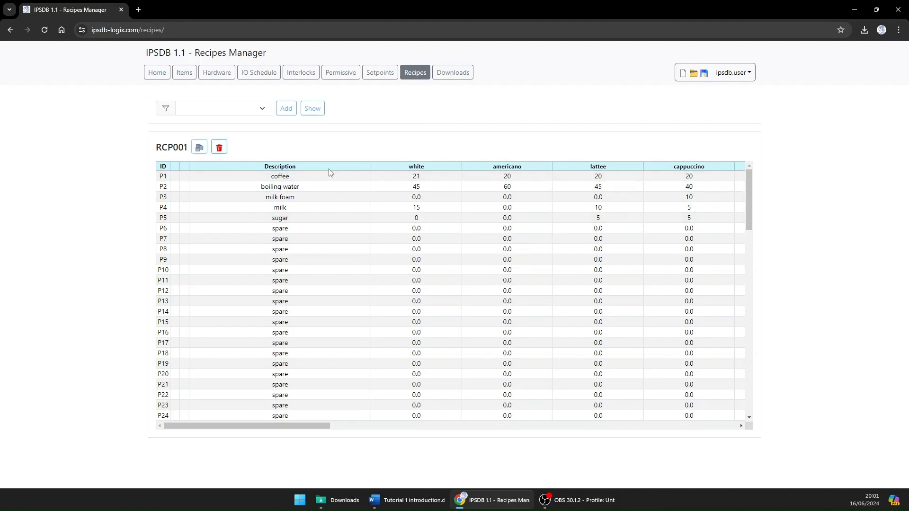
click(207, 106)
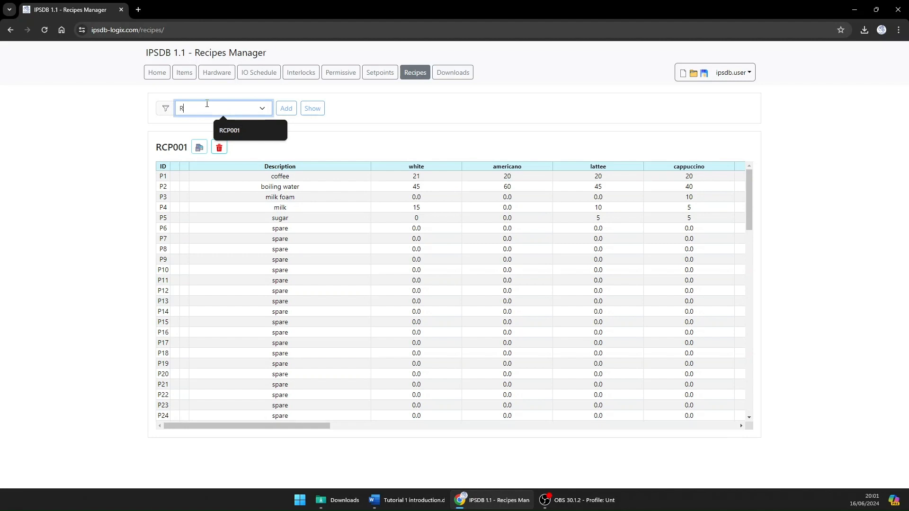
text(RCP002)
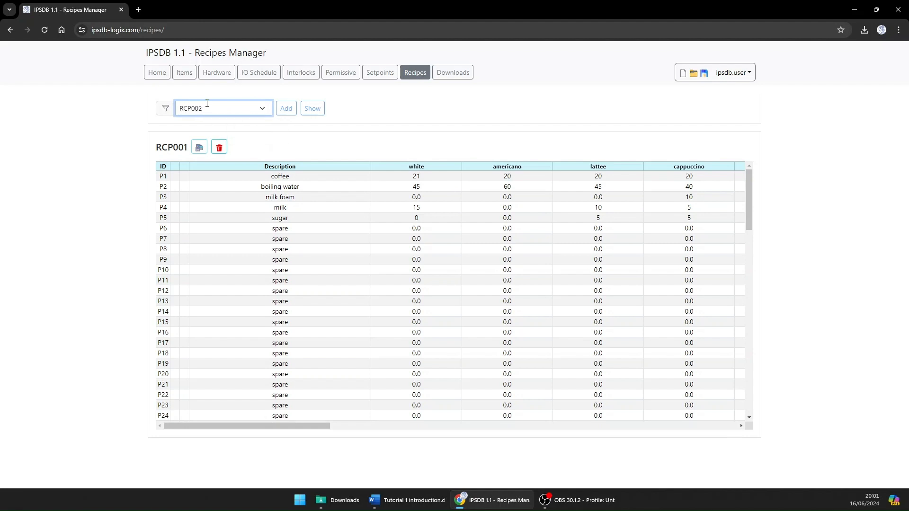
click(287, 108)
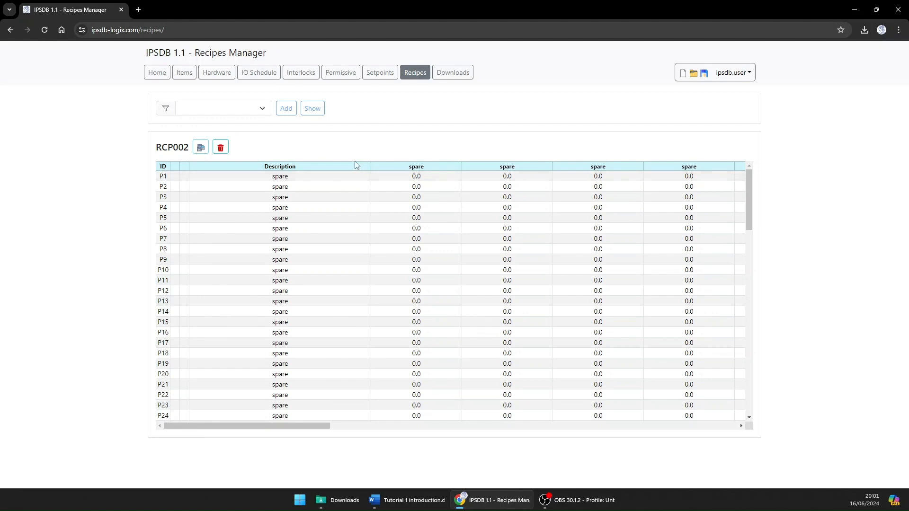
Name the first three recipe columns of RCP002 White, Americano and Latte, and save the header row
double_click(392, 168)
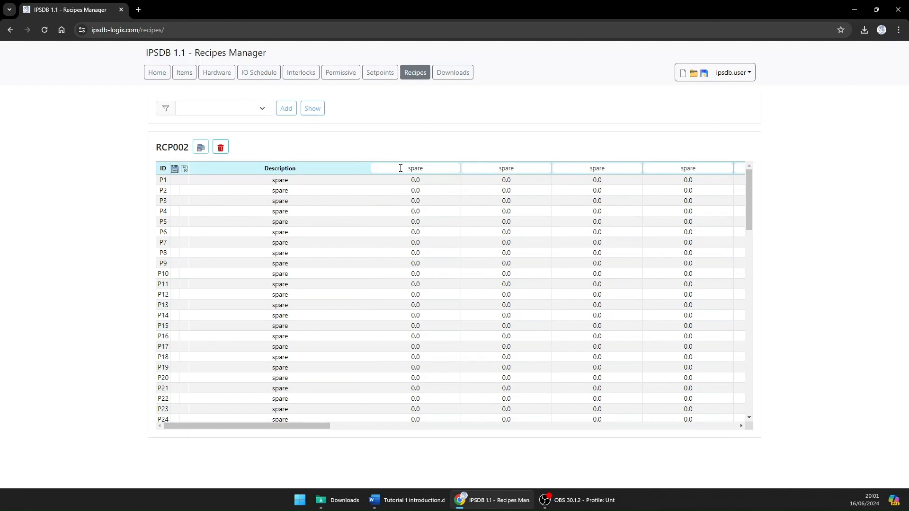
drag(400, 168, 450, 171)
text(White)
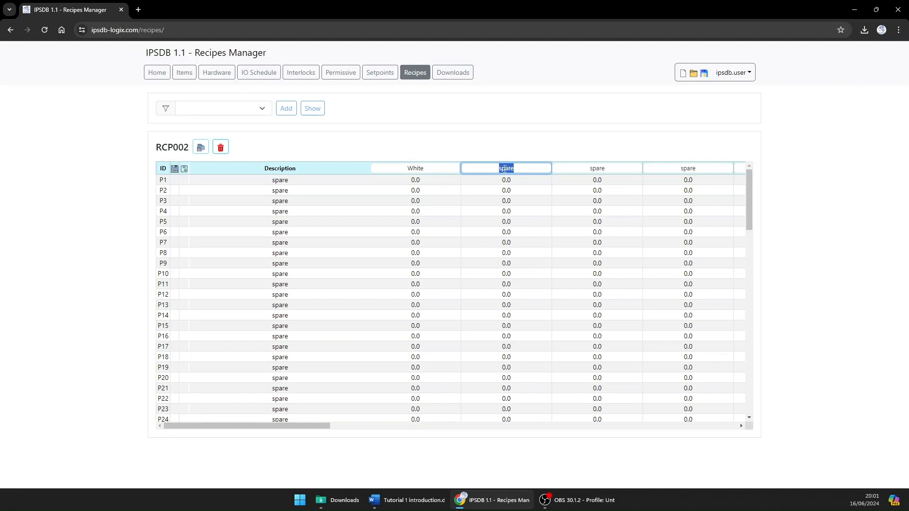
text(Americano)
key(Tab)
text(Latte)
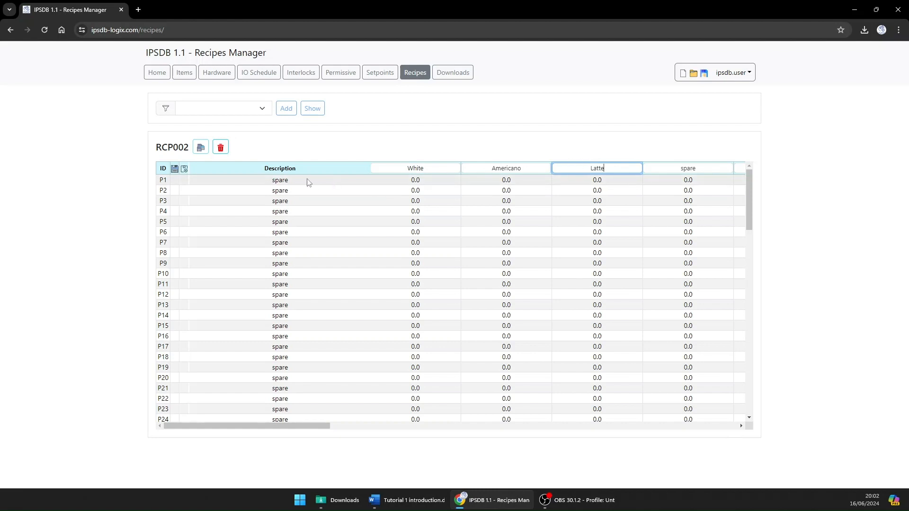
click(175, 169)
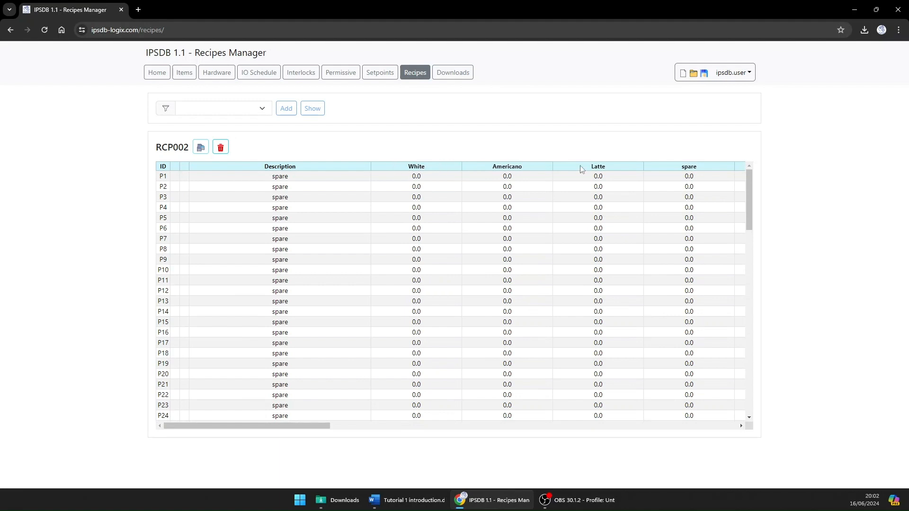
Set the descriptions of RCP002 rows P1 to P4 to Coffee, Boiling water, Sugar and Milk, and save all four rows together
click(250, 178)
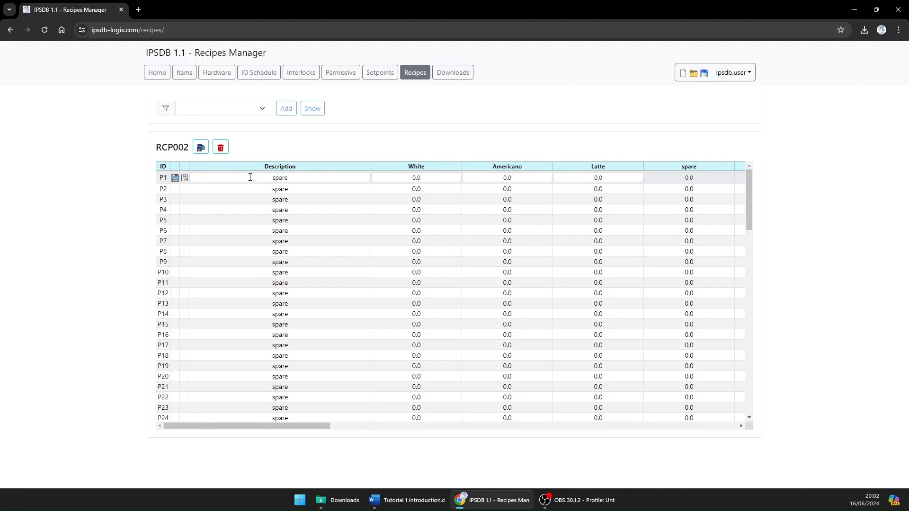
double_click(250, 177)
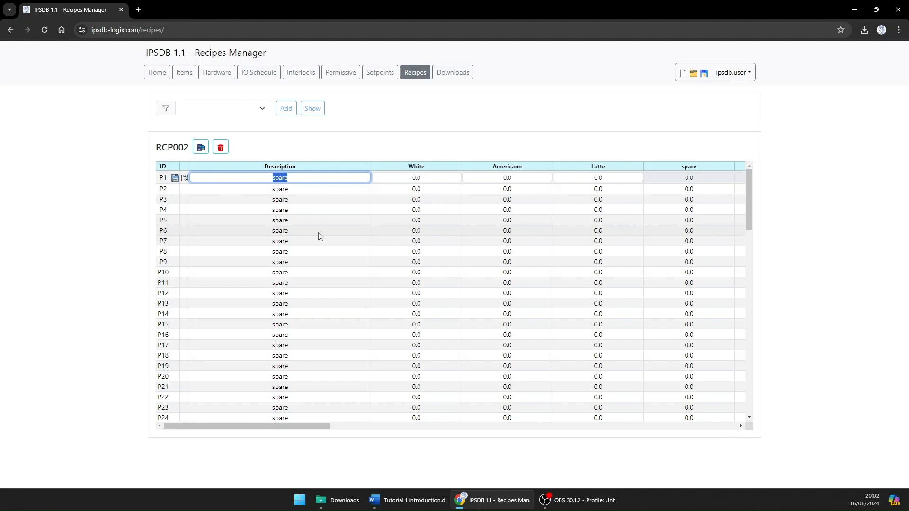
text(Coffee)
click(247, 189)
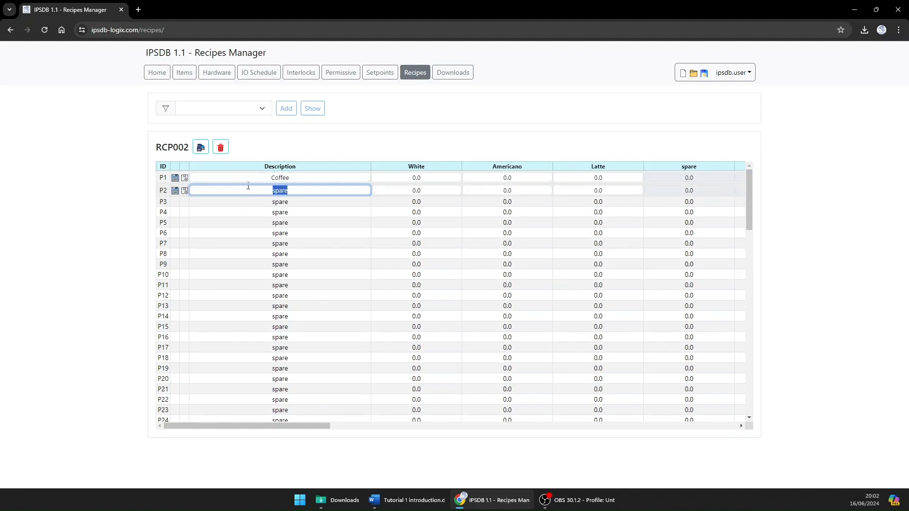
text(Boiling water)
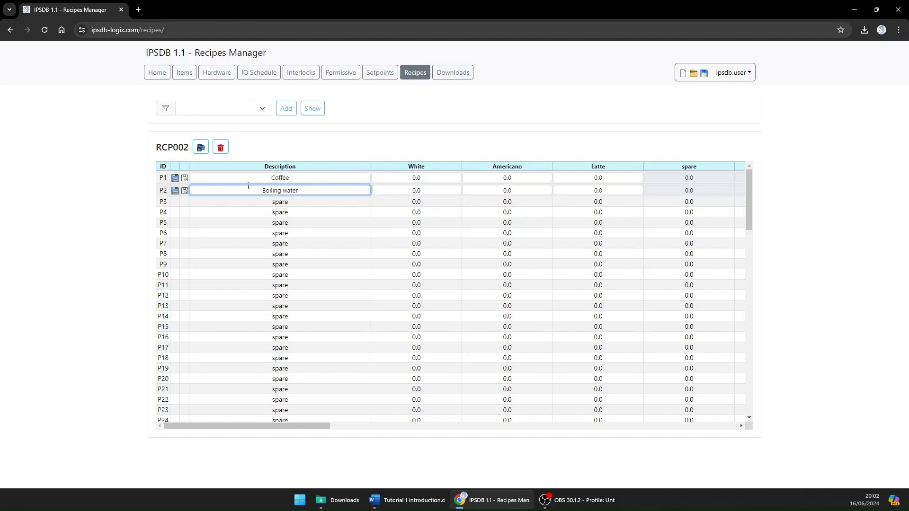
click(270, 203)
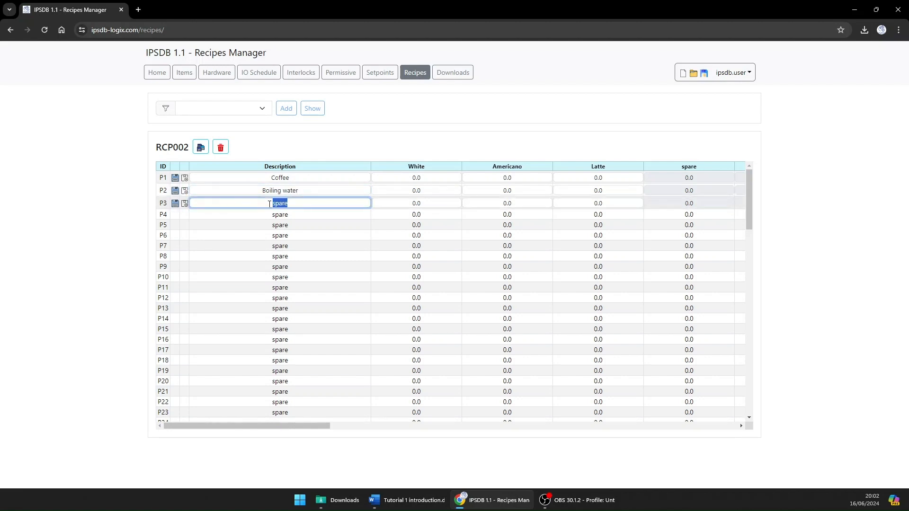
text(Sugar)
click(263, 216)
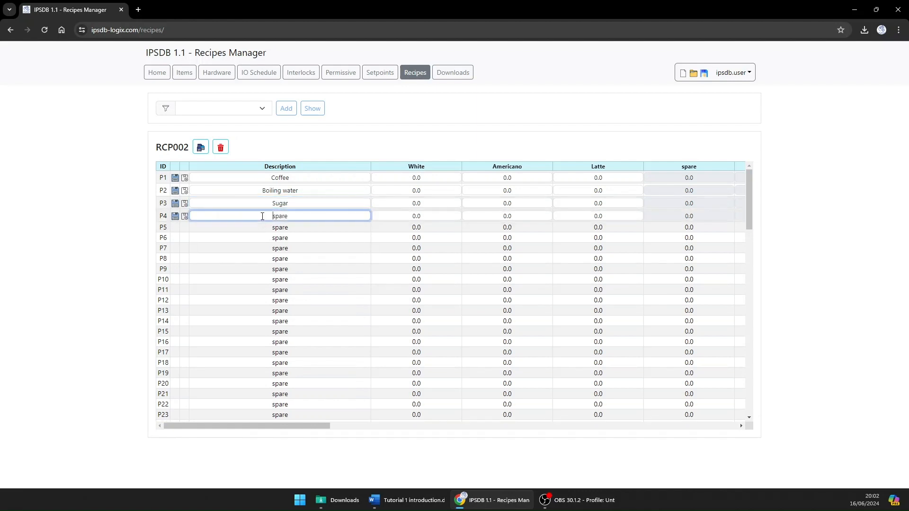
text(Milk)
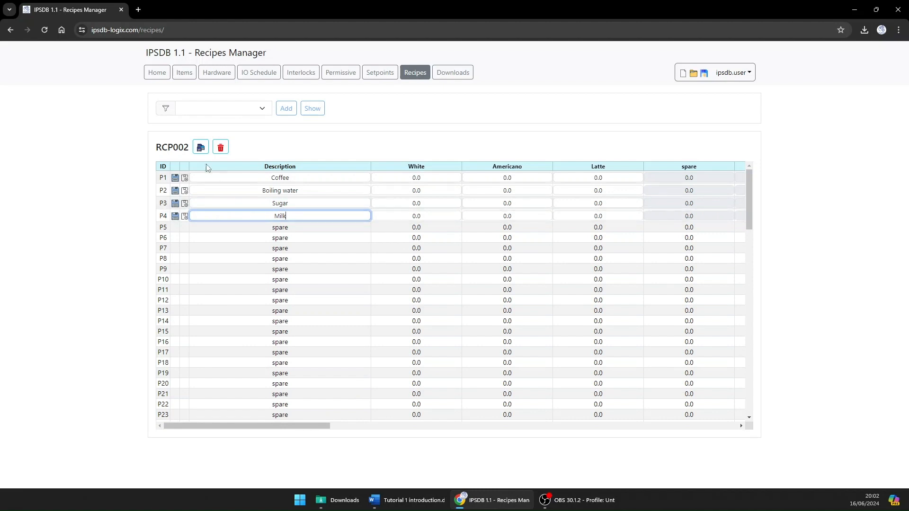
click(201, 148)
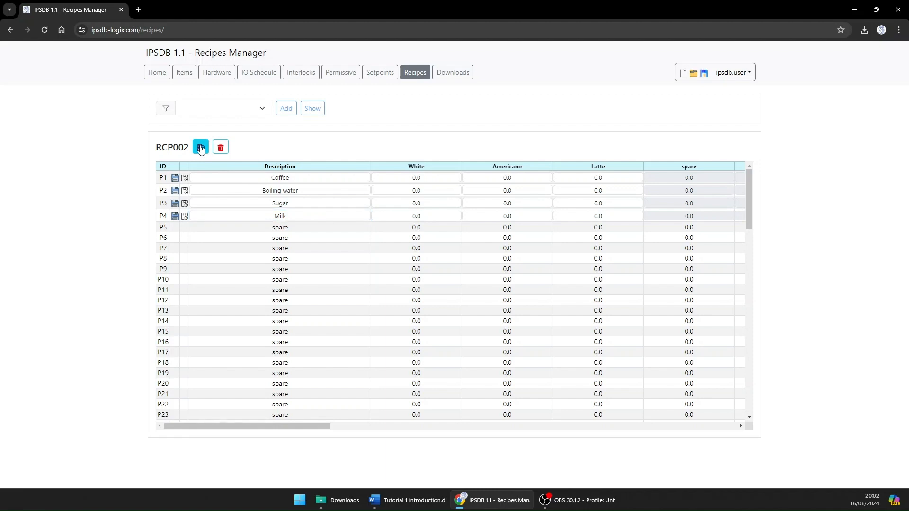
Open the Coffee row P1 of RCP002 for editing and look across its recipe columns
double_click(262, 177)
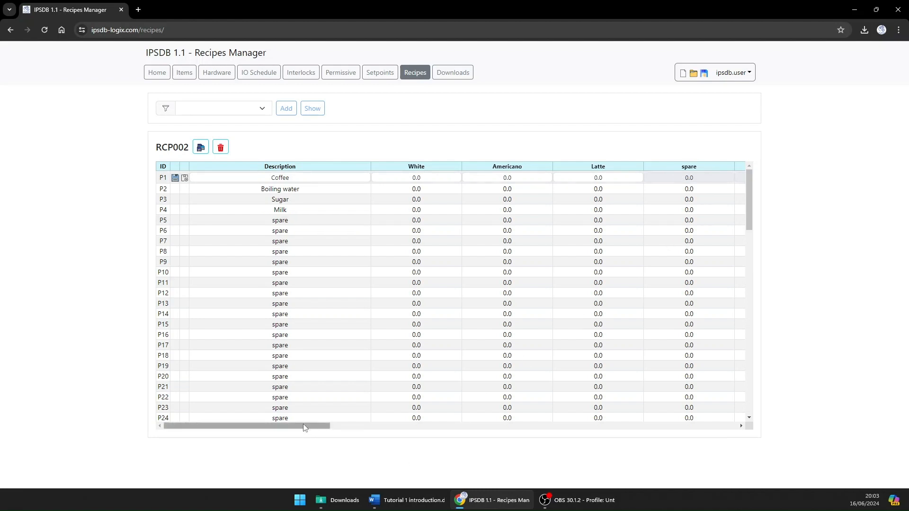
drag(303, 424, 126, 413)
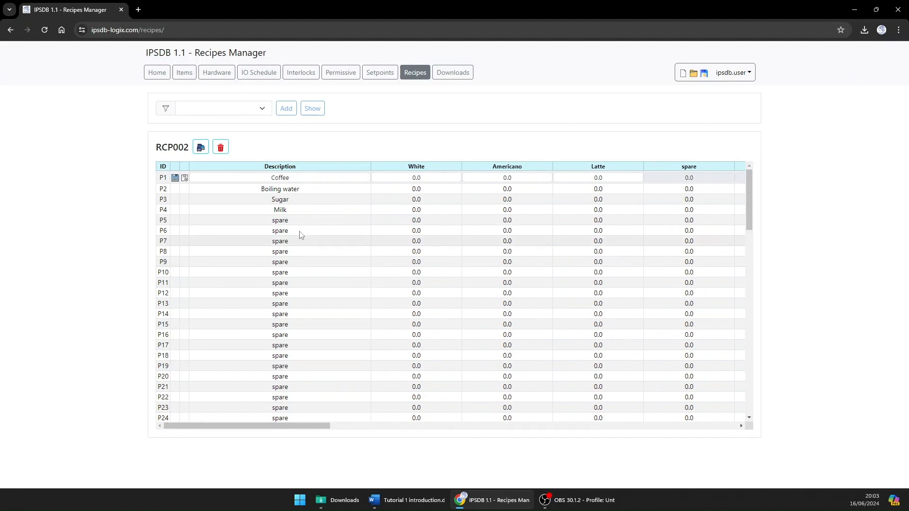
Look through the items list and open the configuration of item HC001
click(180, 77)
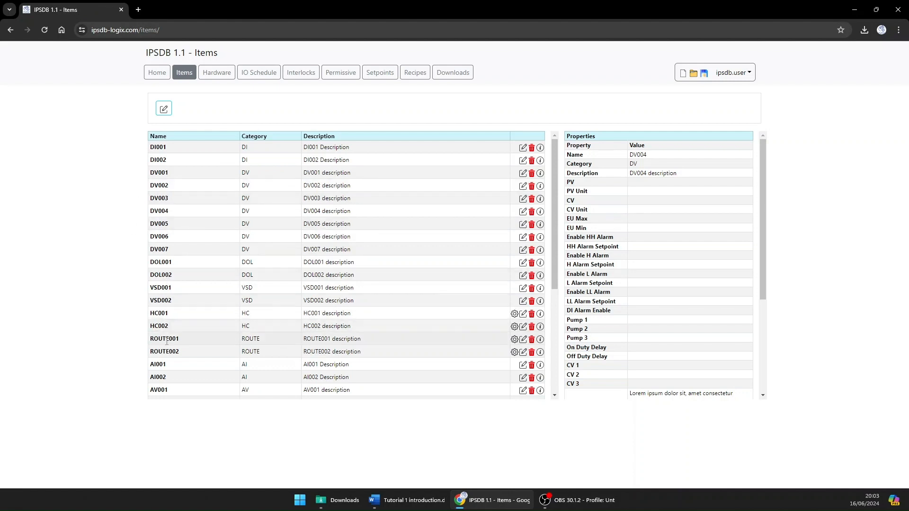
scroll(218, 275, down, 4)
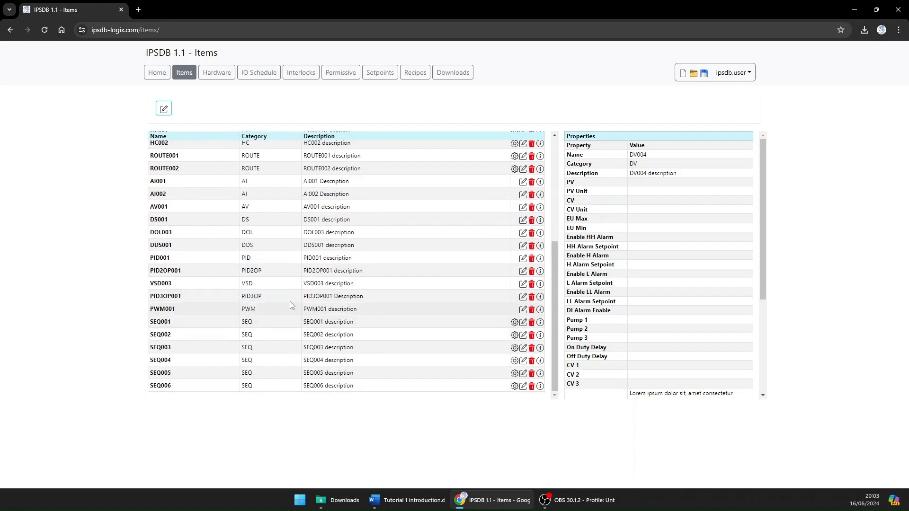
scroll(201, 308, up, 4)
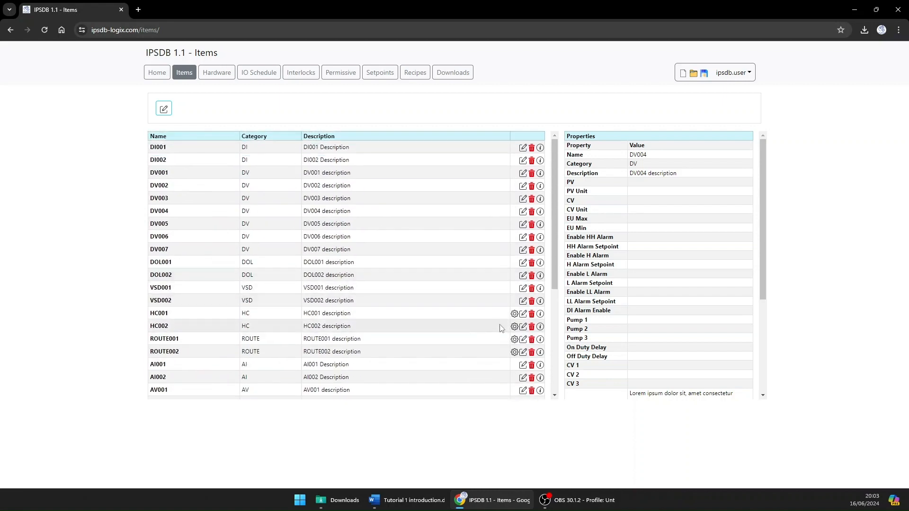
click(514, 314)
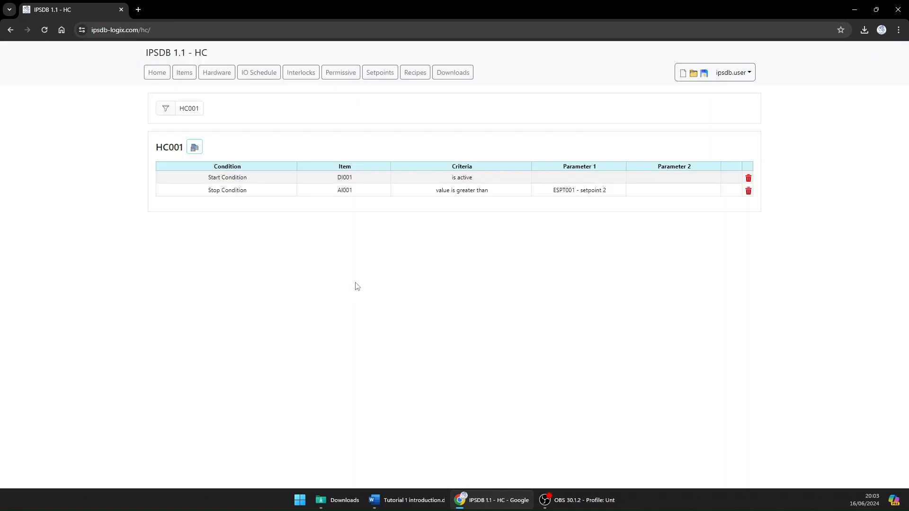
View the selectable HC items, then open HC001's start and stop conditions for editing and save both together
click(193, 111)
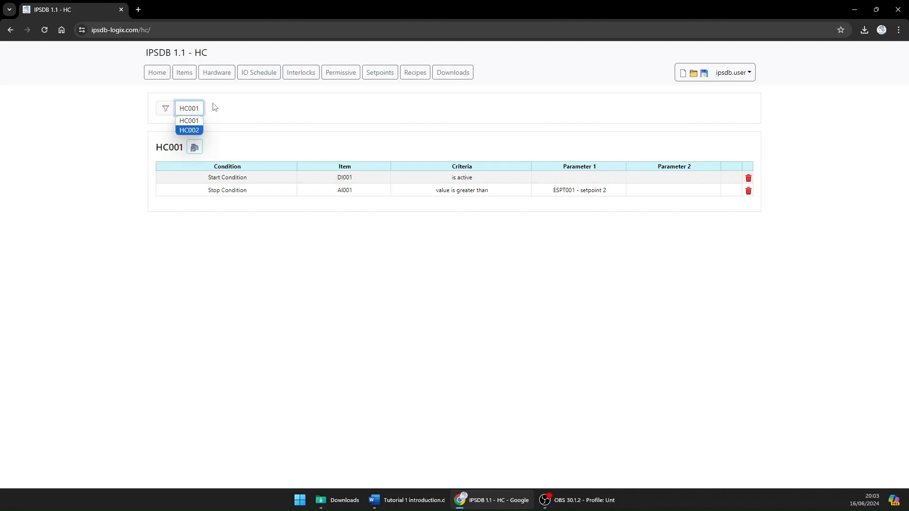
click(304, 117)
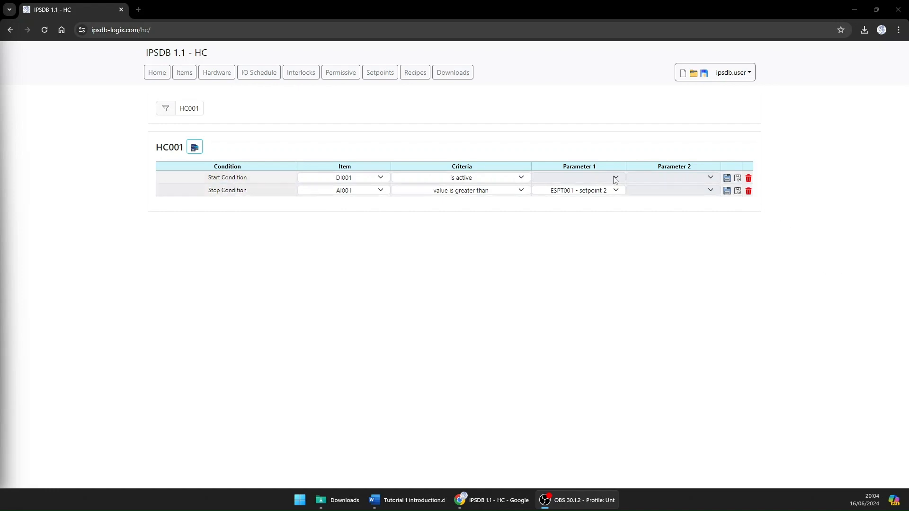
click(196, 147)
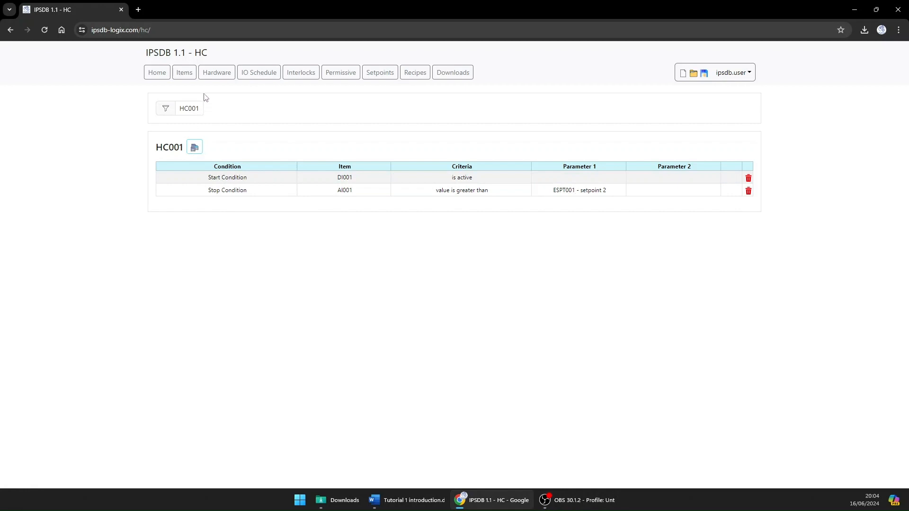
Return to the items list, open the configuration of ROUTE001 and view the selectable routes
click(191, 76)
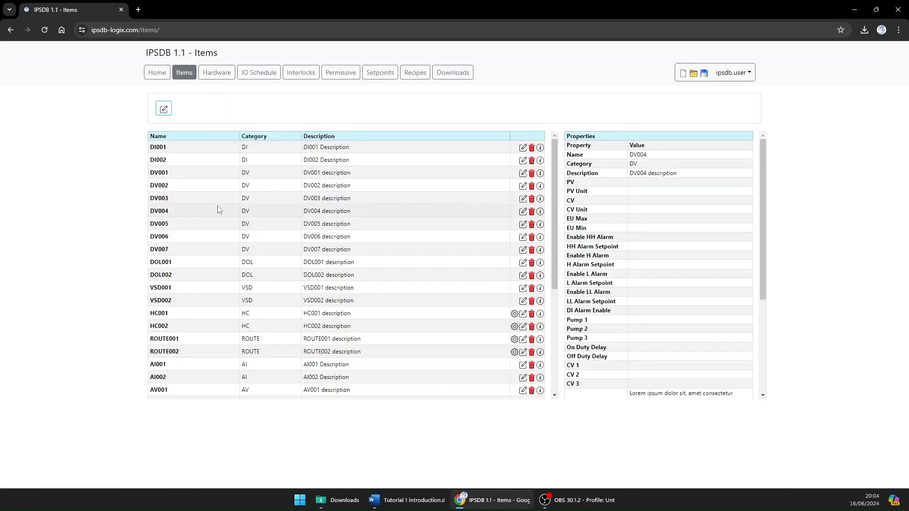
click(514, 340)
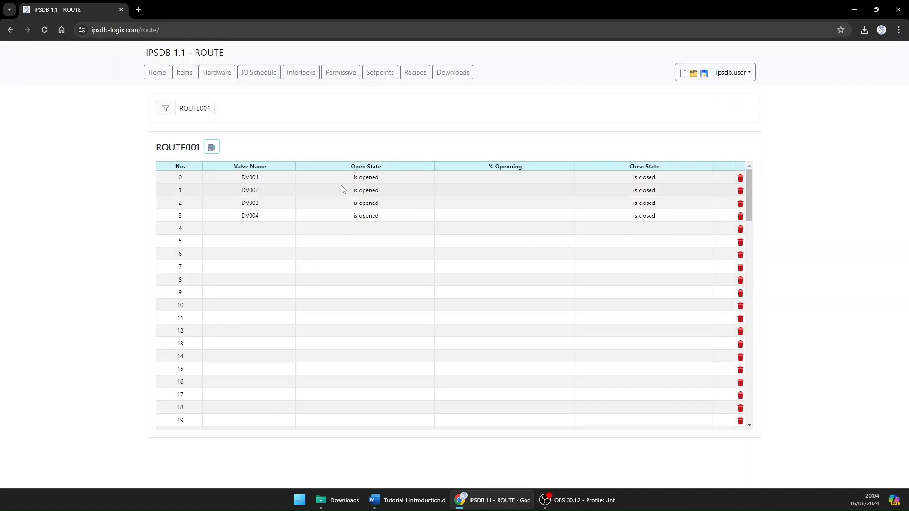
click(198, 113)
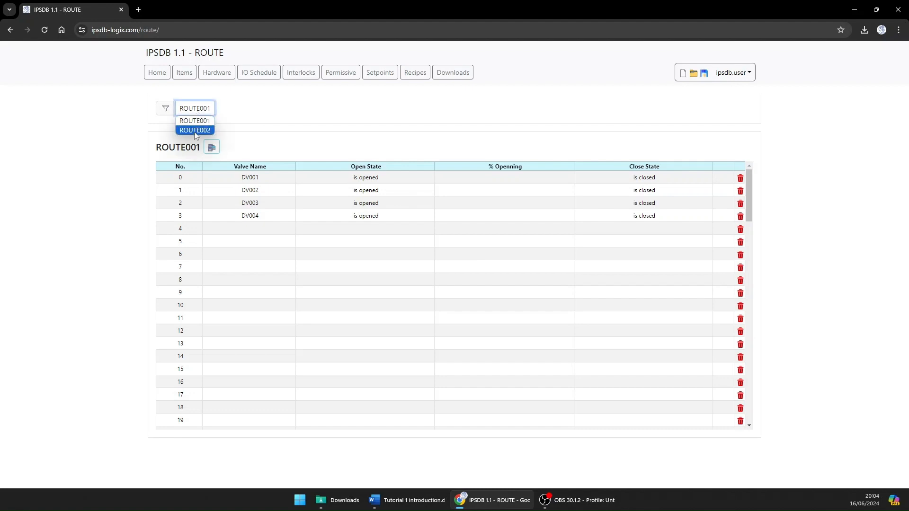
click(279, 112)
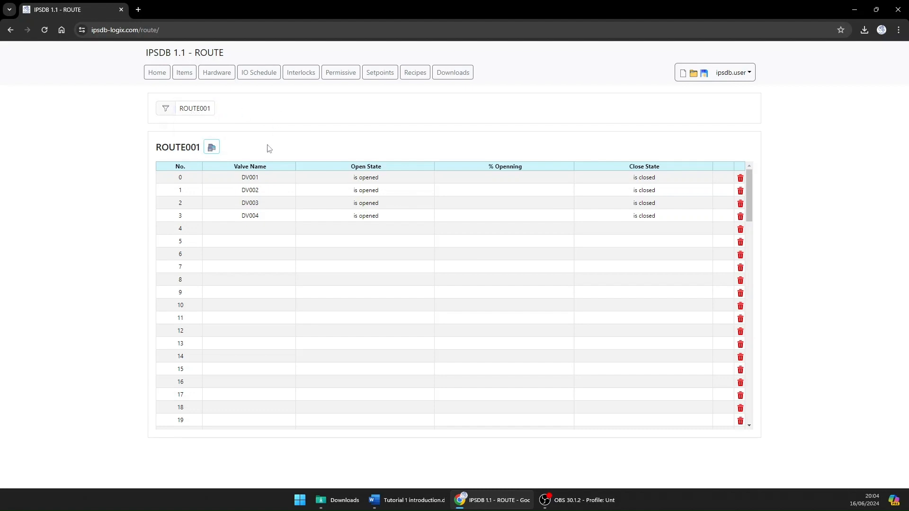
Open ROUTE001's valve rows 0, 1 and 2 for editing and save all the opened rows together
click(224, 182)
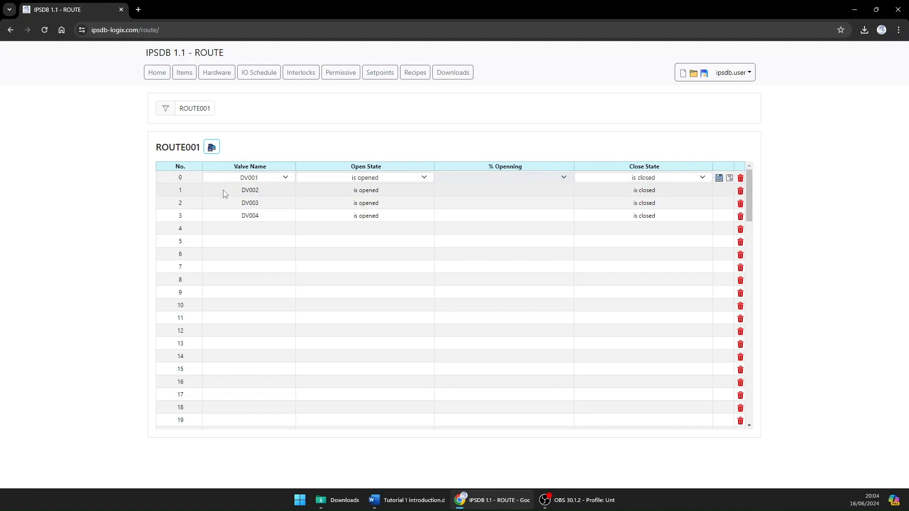
click(224, 192)
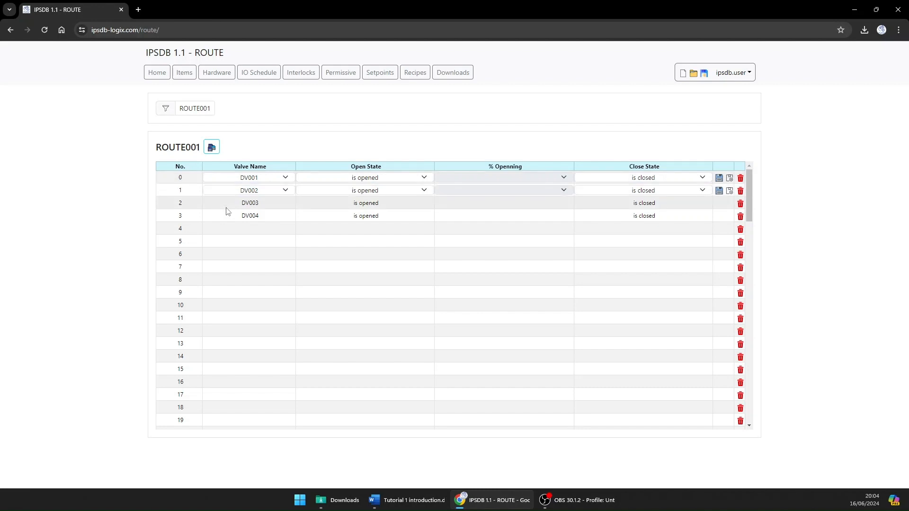
click(227, 212)
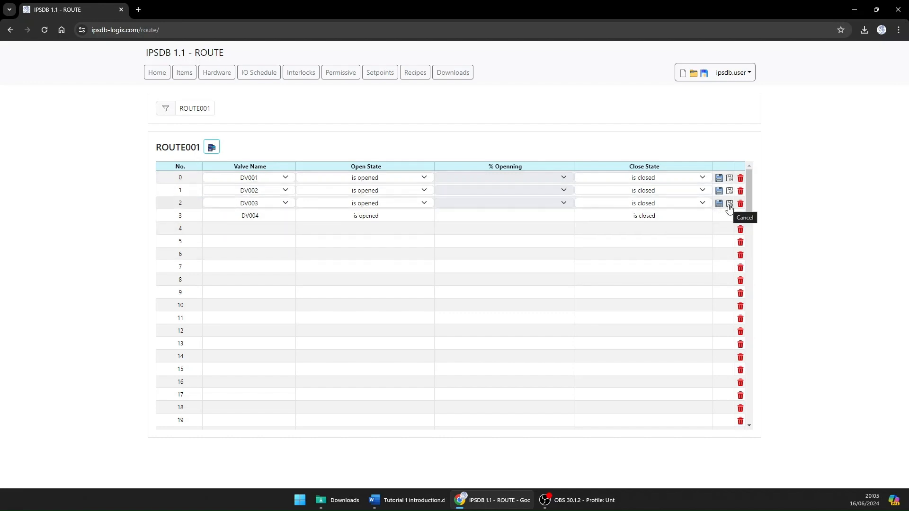
click(212, 148)
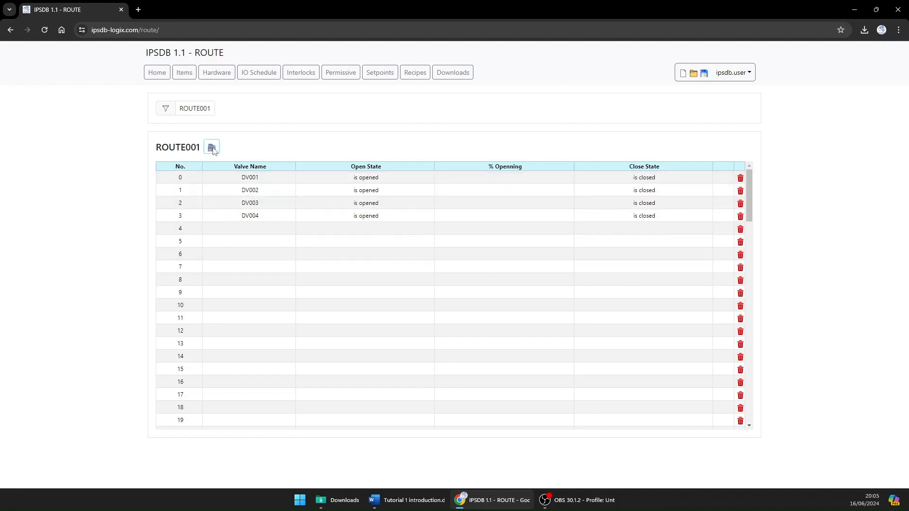
Open the configuration of sequence SEQ001 from the items list and look through the step actions of its Running step 1
click(181, 73)
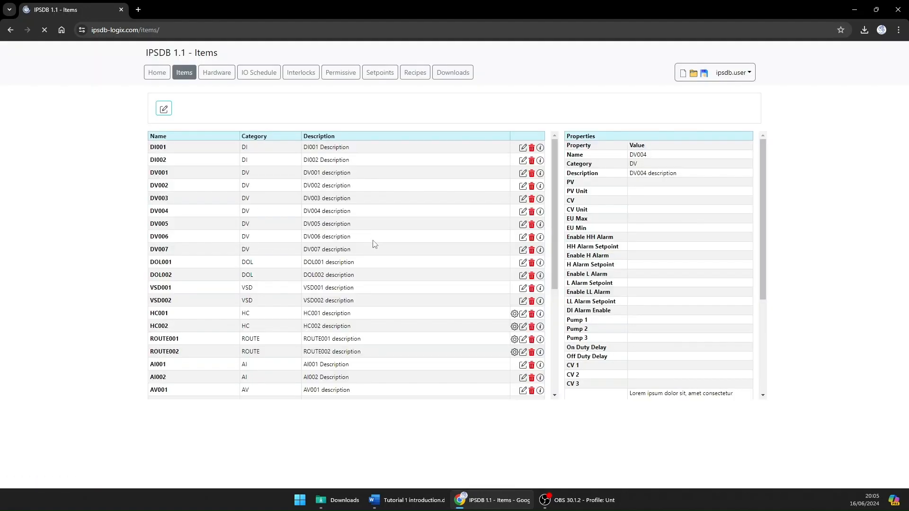
scroll(355, 237, down, 4)
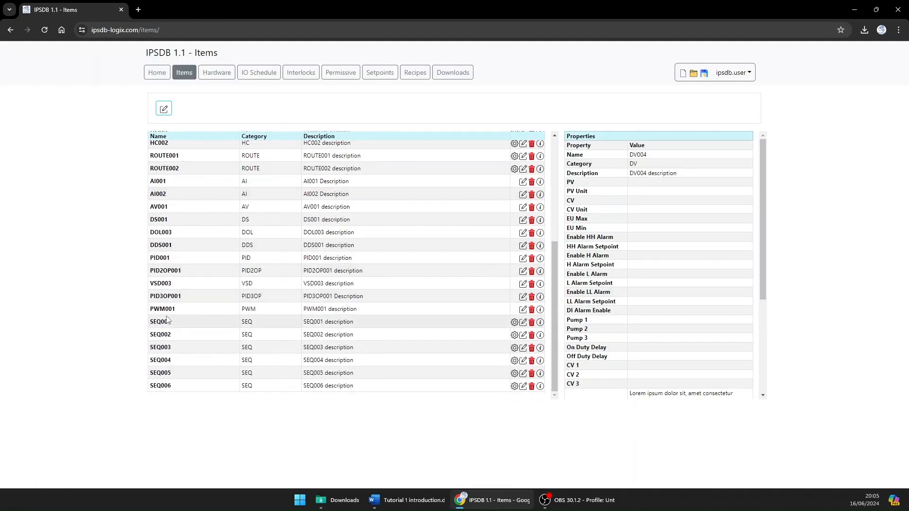
click(516, 322)
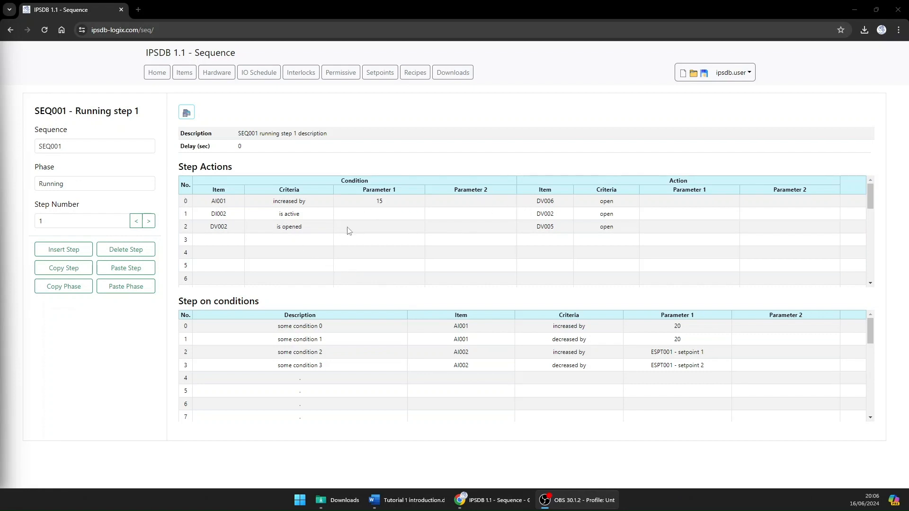
scroll(348, 231, down, 6)
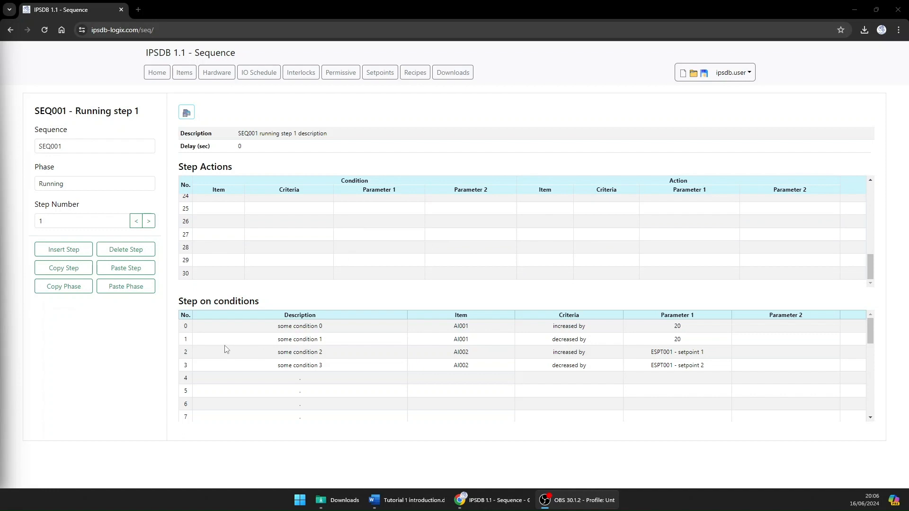
scroll(357, 256, up, 4)
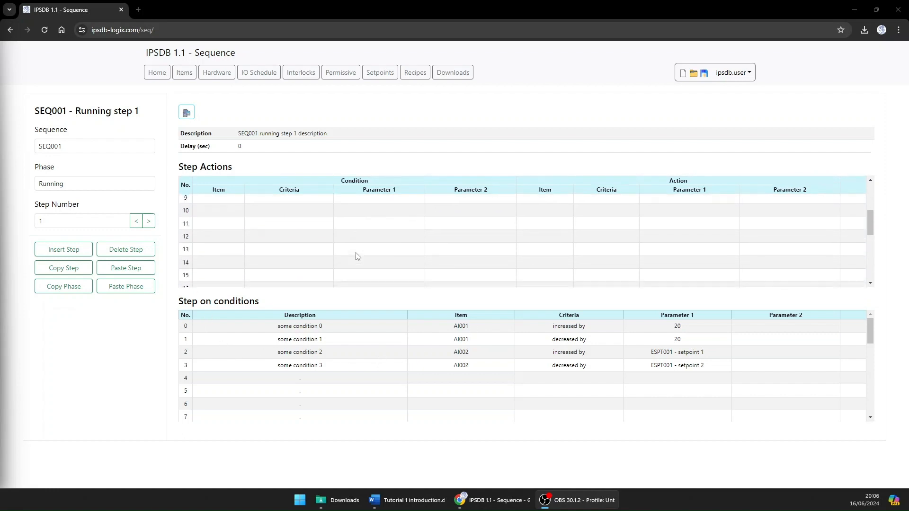
scroll(348, 235, up, 3)
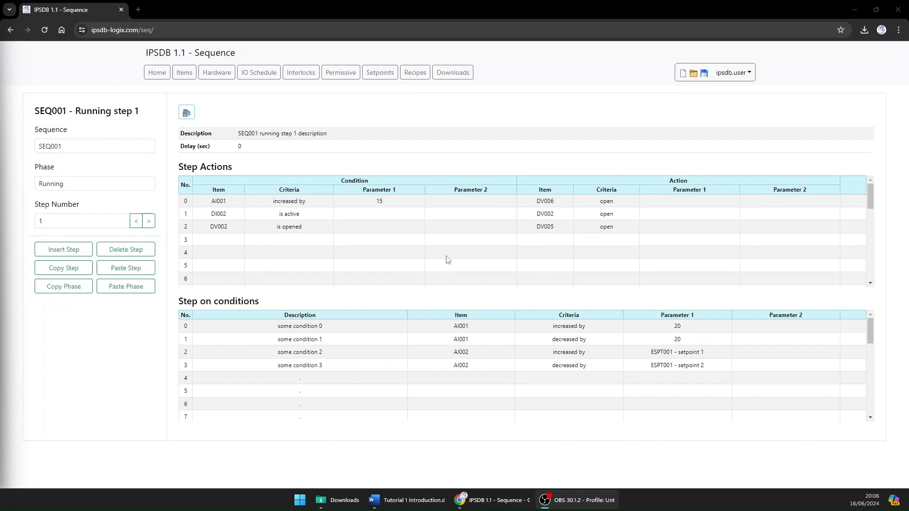
Go through SEQ001's Running steps to step 7 and set its description to "Step 7 description"
click(149, 222)
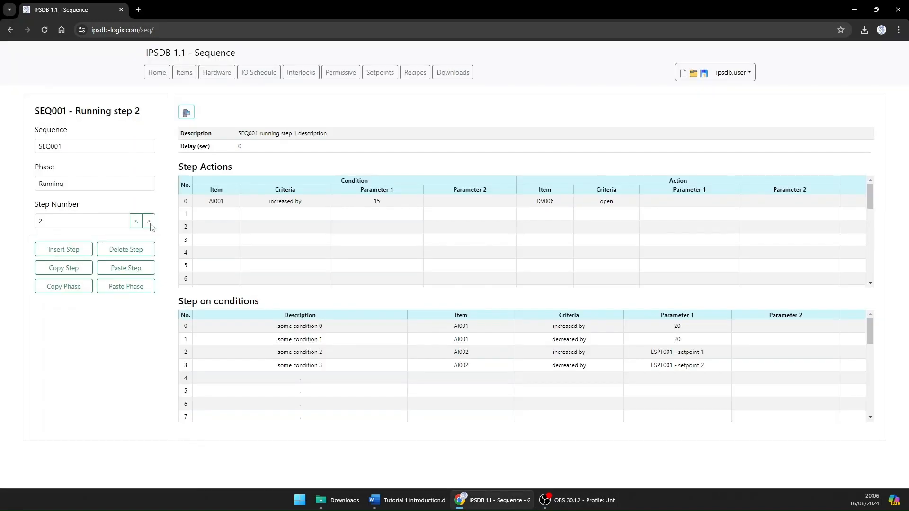
click(149, 222)
click(150, 222)
click(149, 222)
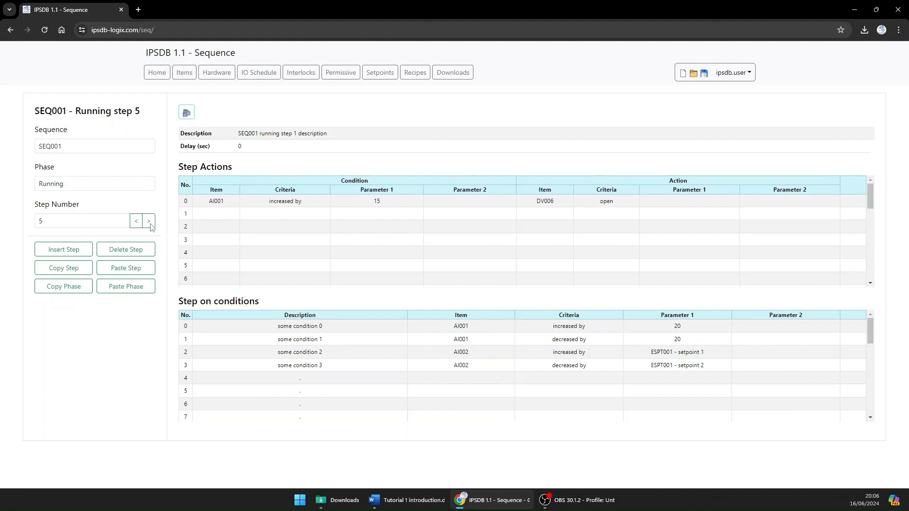
click(149, 224)
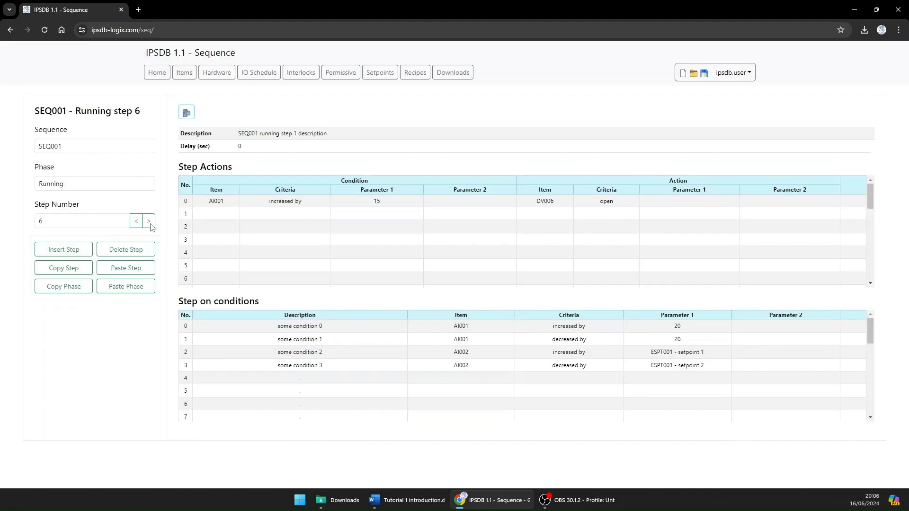
click(150, 223)
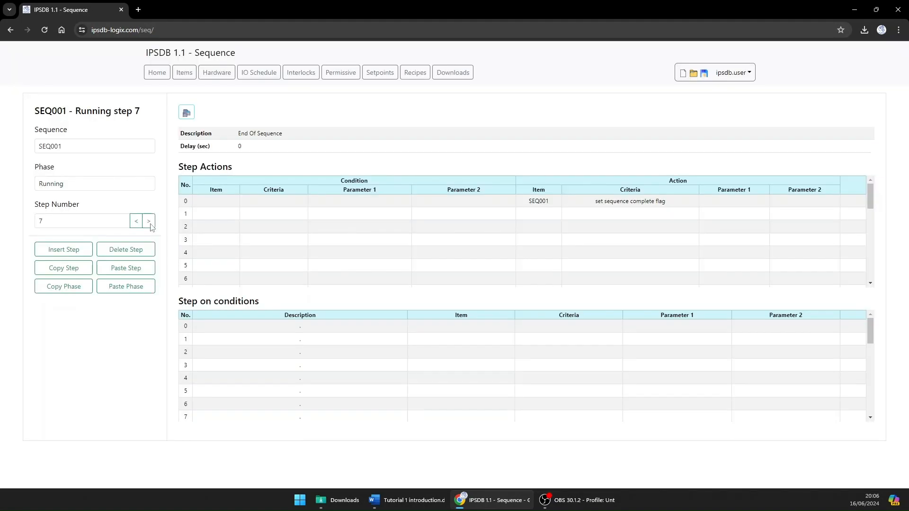
click(341, 136)
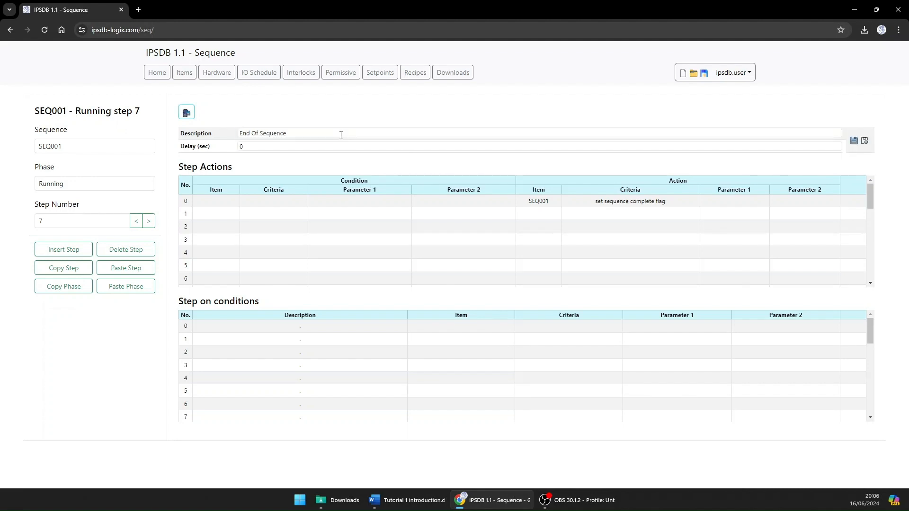
text(S)
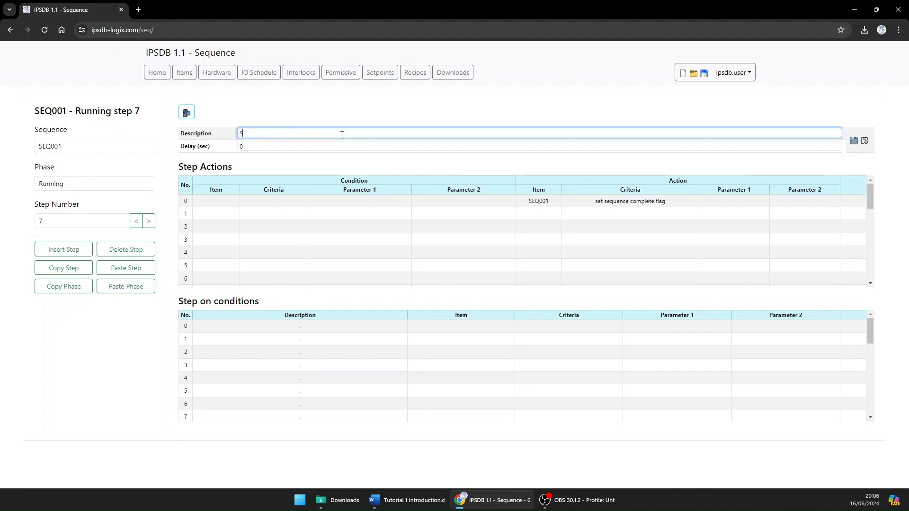
text(tep 7 description)
Set step 7's action 0 to open DV006 and action 1 to open DV007
click(472, 203)
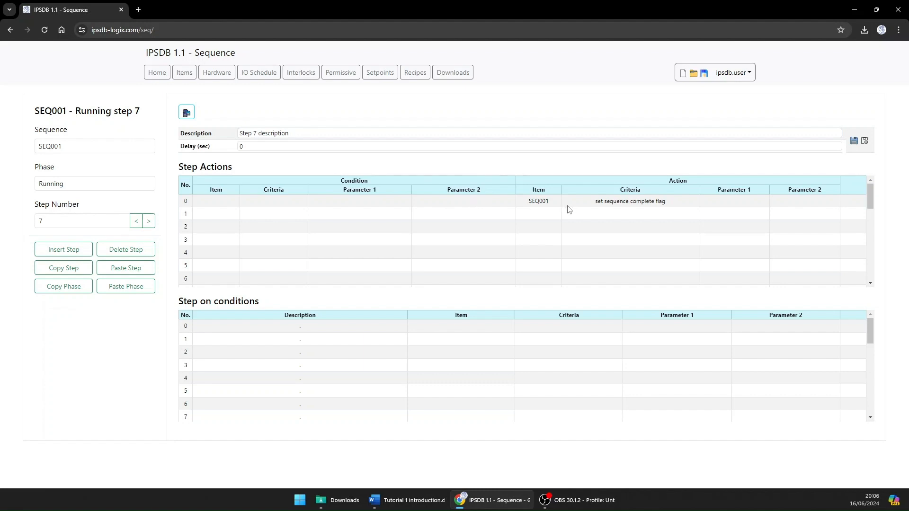
click(552, 202)
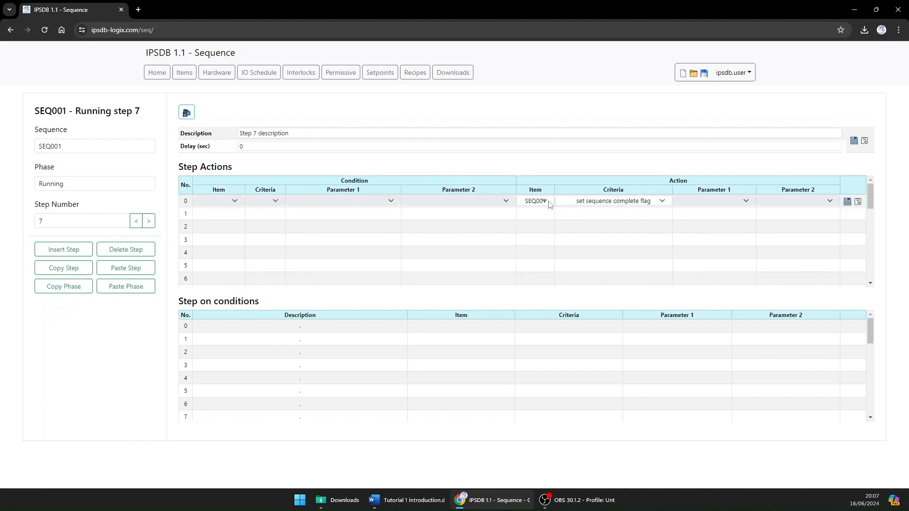
click(548, 203)
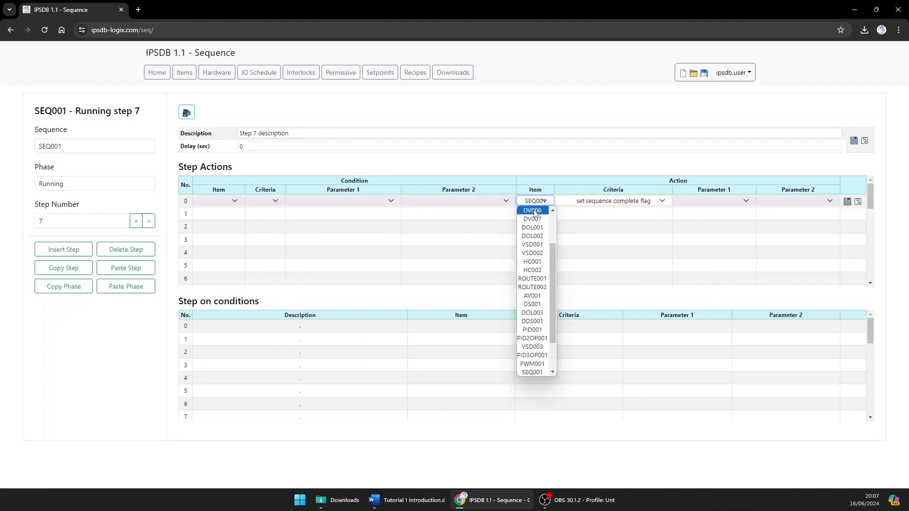
click(534, 211)
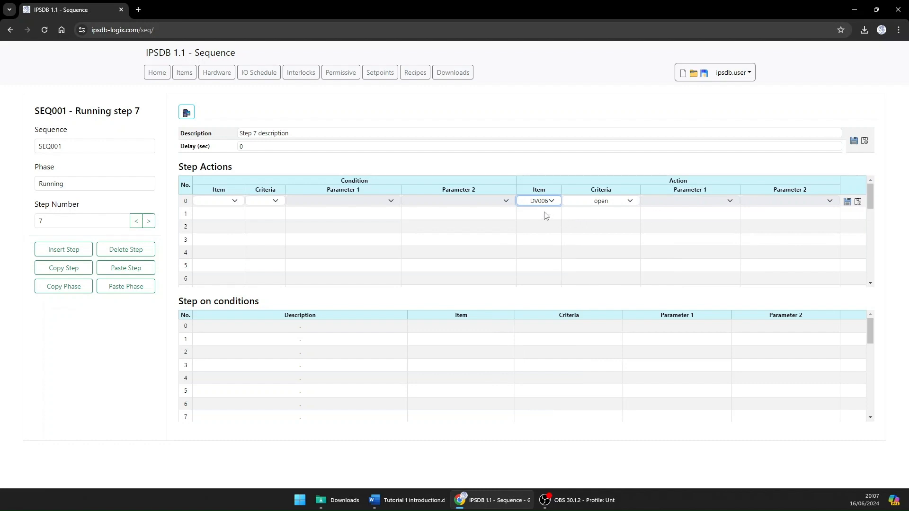
click(548, 214)
click(552, 214)
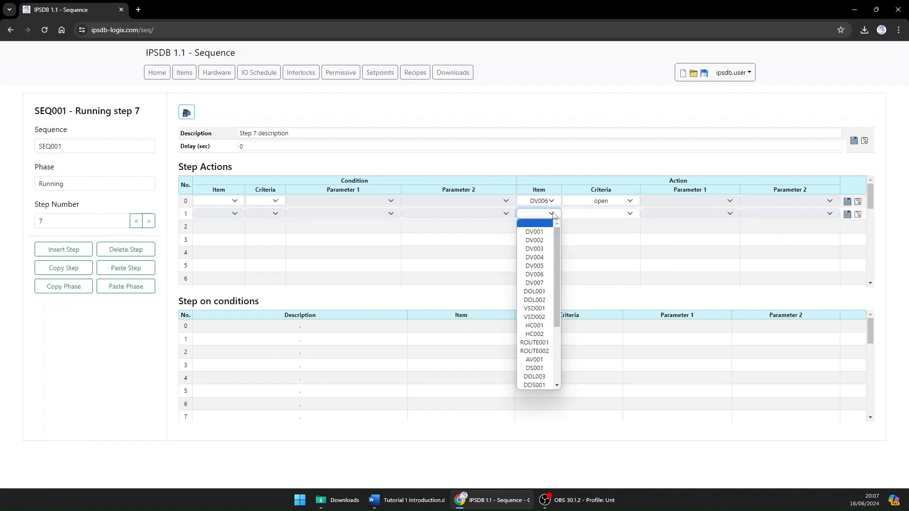
click(540, 283)
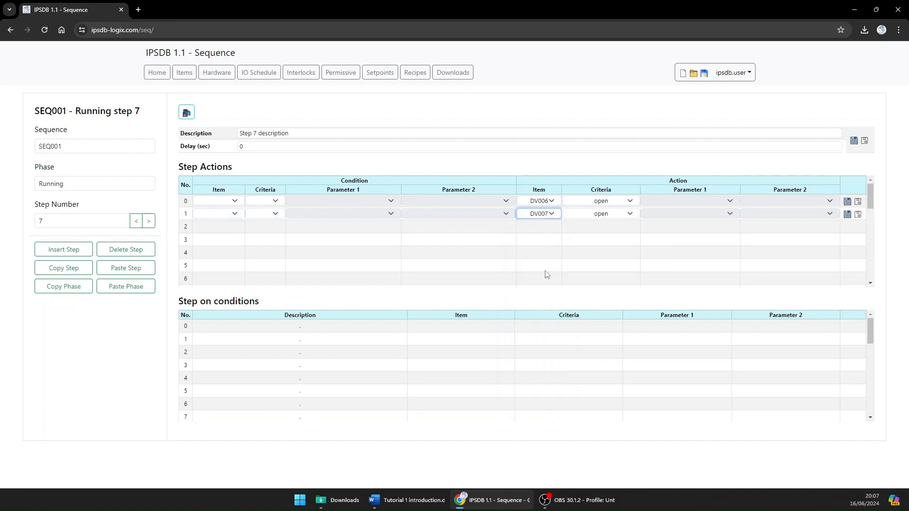
Set step 7's action 2 to close DV005
click(537, 226)
click(546, 229)
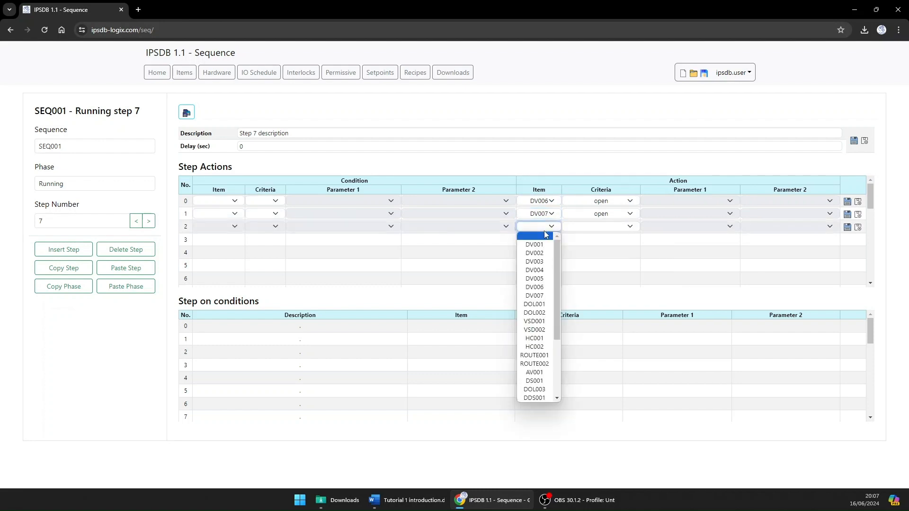
click(540, 279)
click(607, 229)
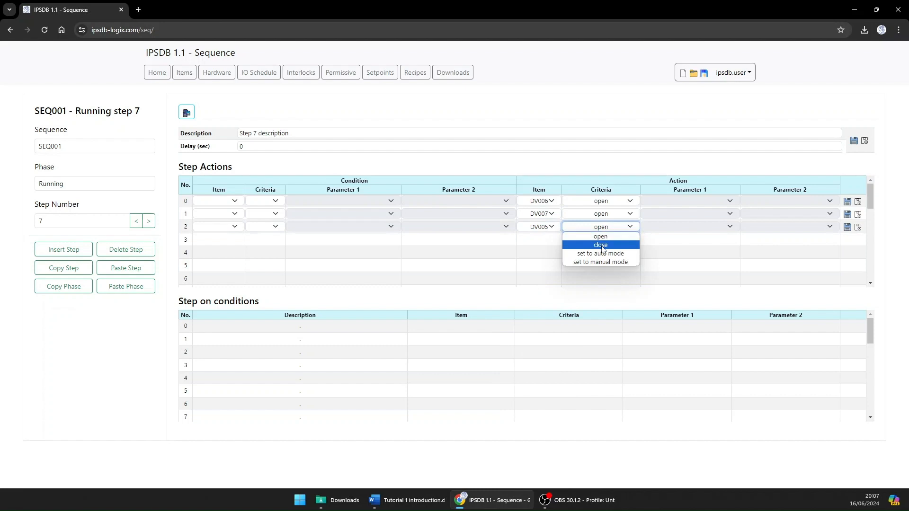
click(602, 246)
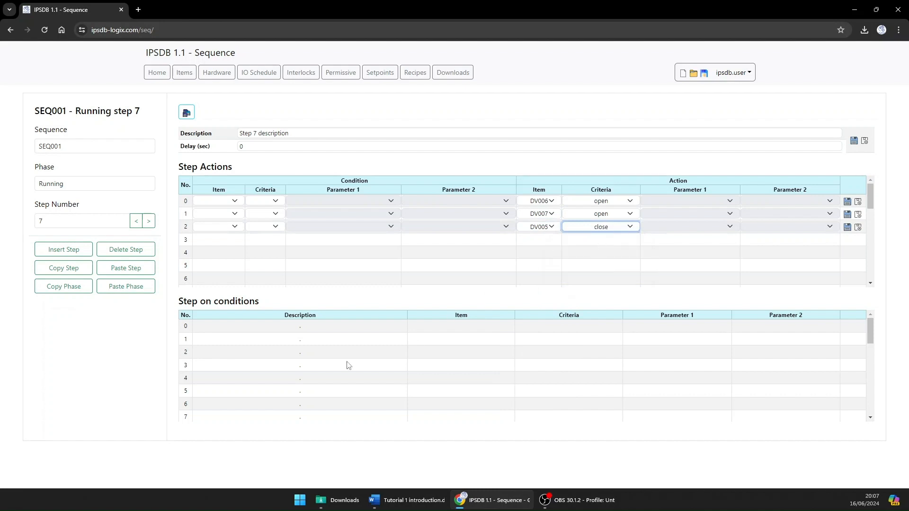
Set step-on condition 0 to DV006 is opened and condition 1 to DV007 is opened
click(456, 332)
click(457, 331)
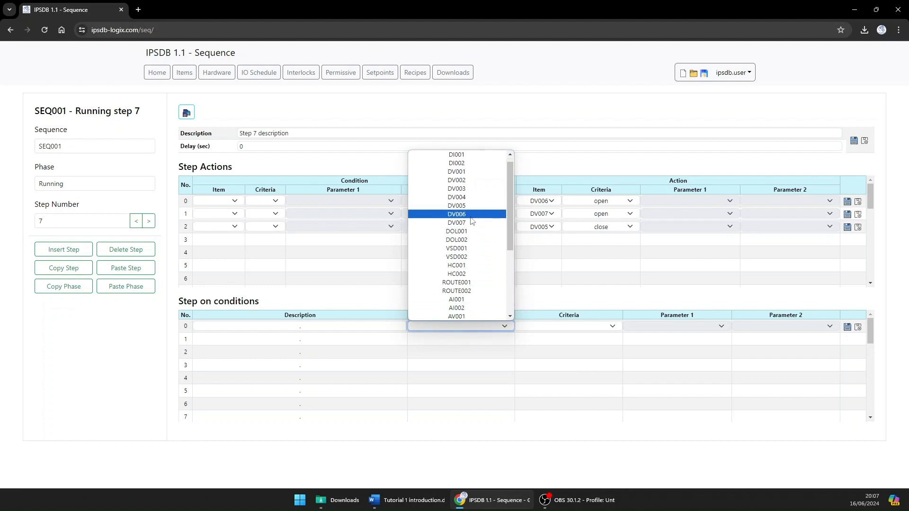
click(471, 216)
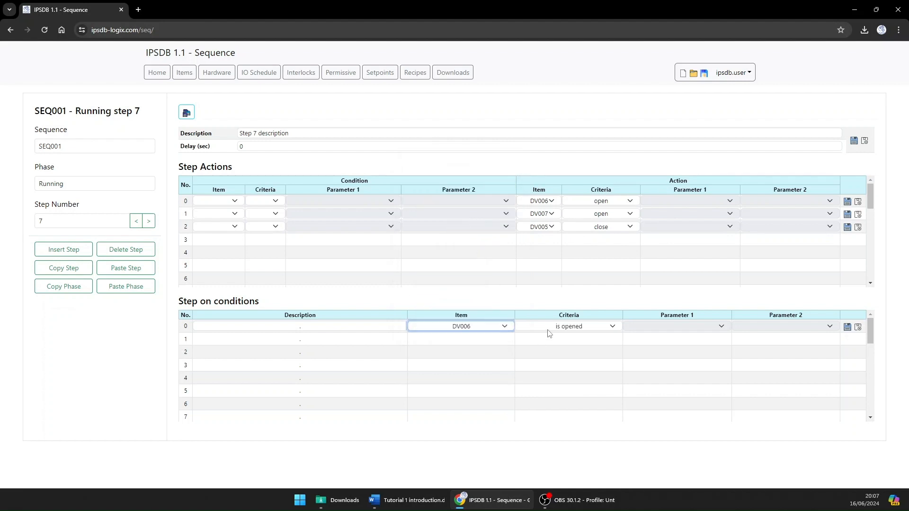
click(464, 343)
click(473, 339)
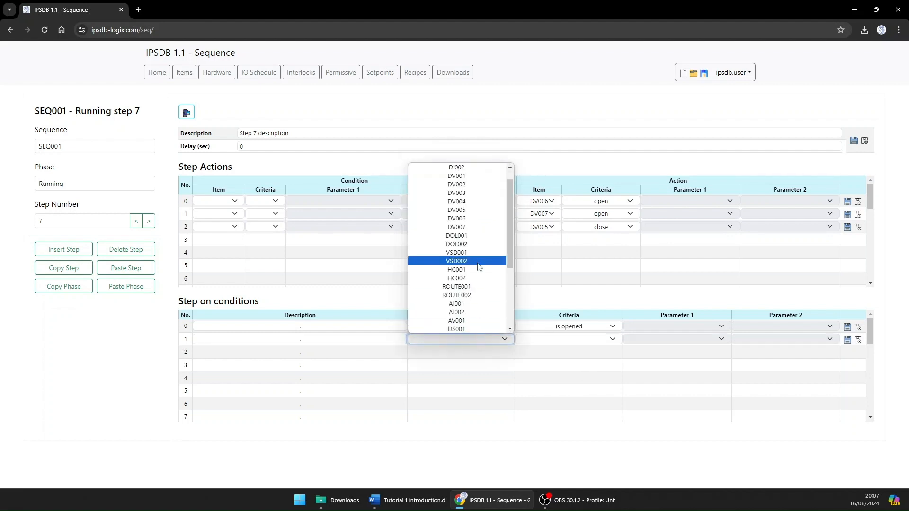
click(473, 230)
Set step-on condition 2 to DV005 is closed
click(457, 353)
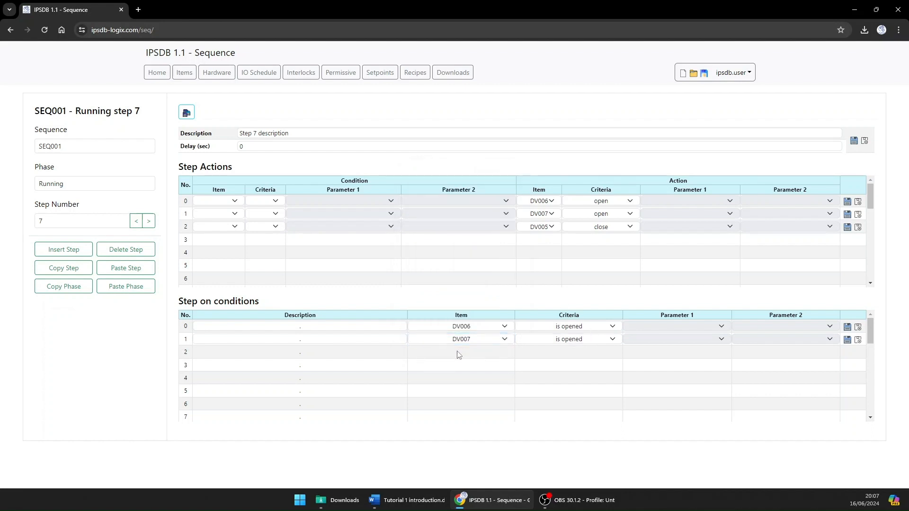
click(475, 352)
scroll(473, 260, down, 1)
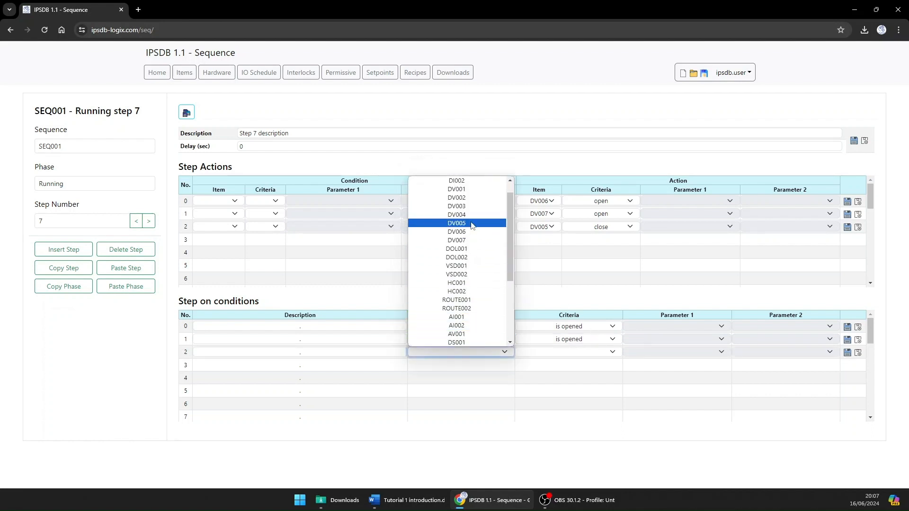
click(473, 223)
click(604, 353)
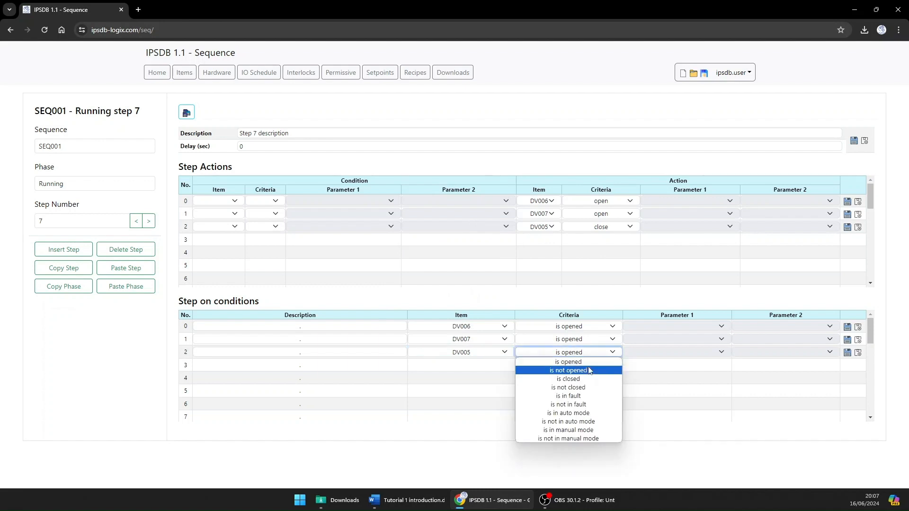
click(583, 381)
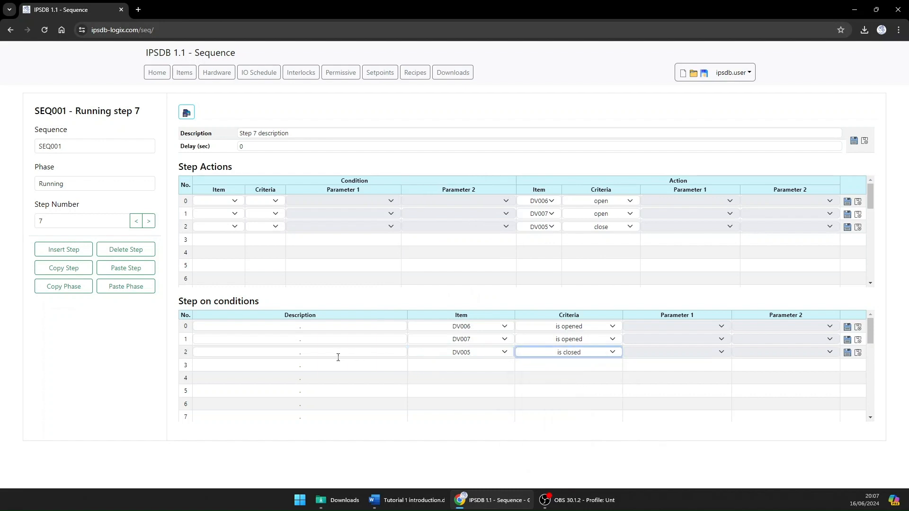
Describe step-on condition 2 as "DV005 Closed" and copy that text
click(242, 352)
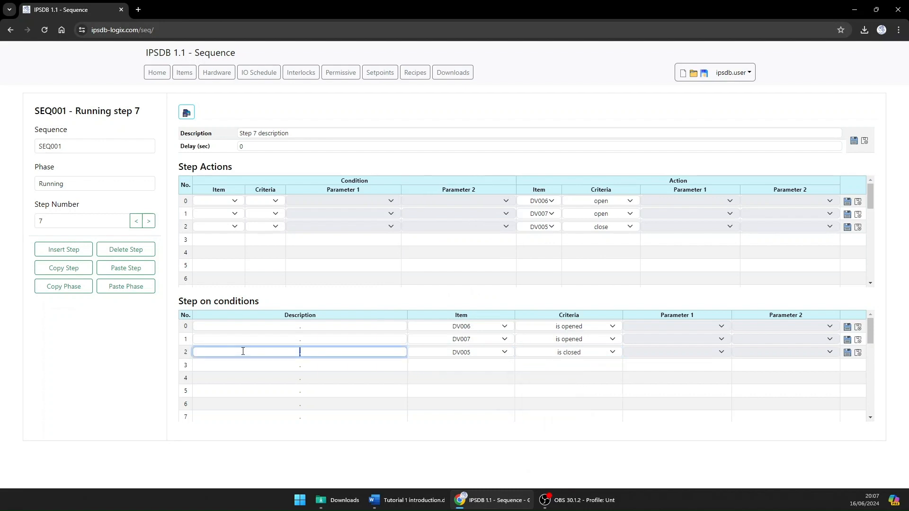
text(DV005 Closed)
drag(282, 353, 325, 356)
key(ctrl+c)
Paste the copied text as step-on condition 1's description and change it to "DV007 opened"
click(293, 339)
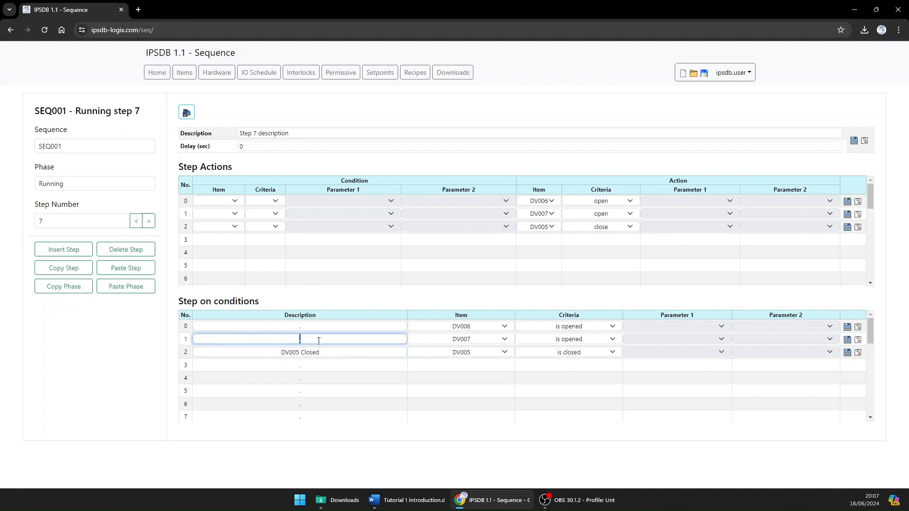
key(ctrl+v)
key(BackSpace)
key(BackSpace)
key(BackSpace)
key(BackSpace)
key(BackSpace)
key(BackSpace)
key(BackSpace)
key(BackSpace)
text(7 opened)
Copy condition 1's description into step-on condition 0 and change it to "DV006 opened"
drag(326, 337, 205, 335)
key(ctrl+c)
click(302, 326)
key(ctrl+v)
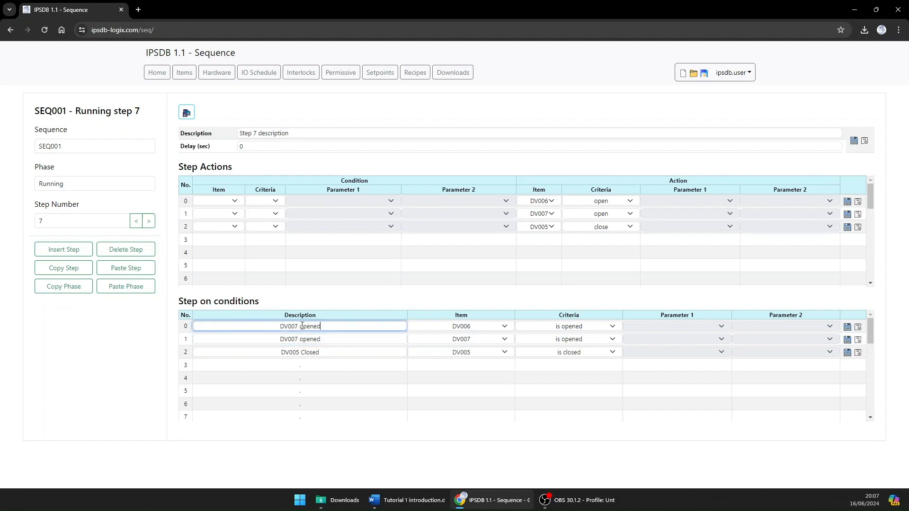
click(298, 327)
key(BackSpace)
text(6)
Make step actions 0, 1 and 2 conditional on DI001, DI002 and DI001 being active, and save all opened rows together
click(235, 201)
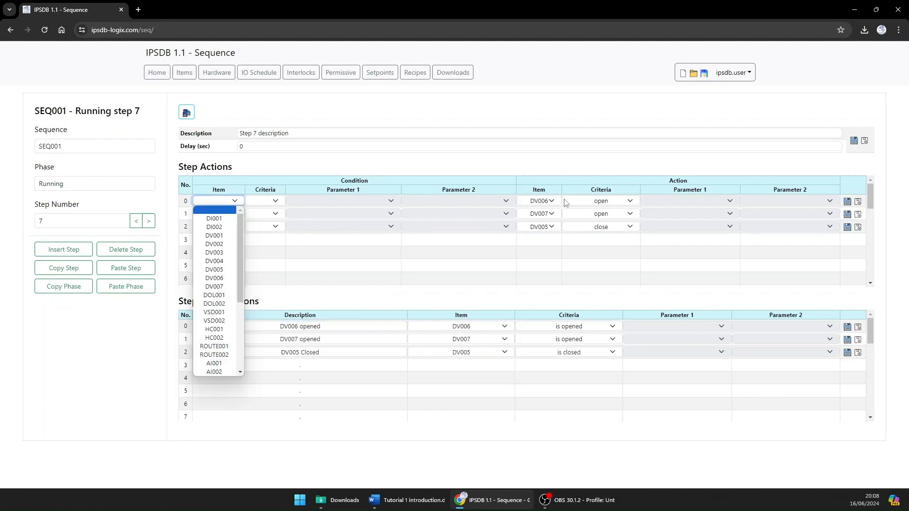
click(217, 218)
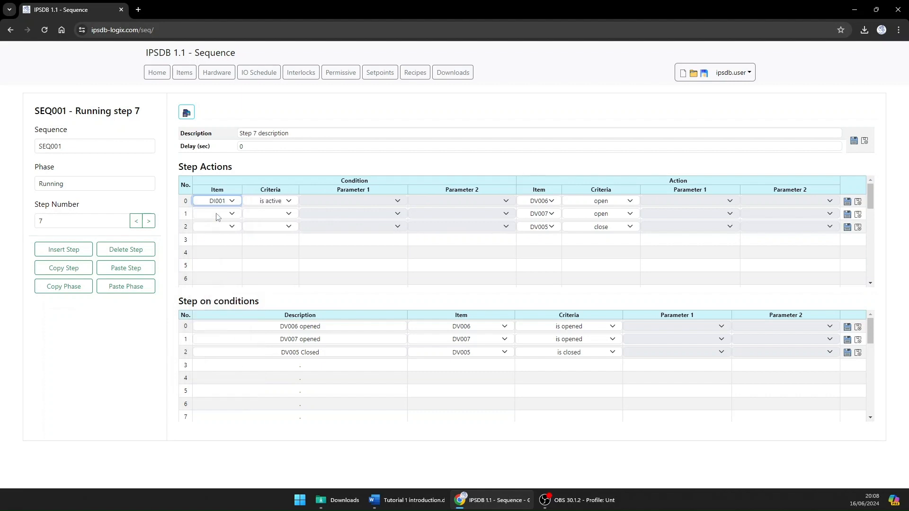
click(217, 216)
click(221, 237)
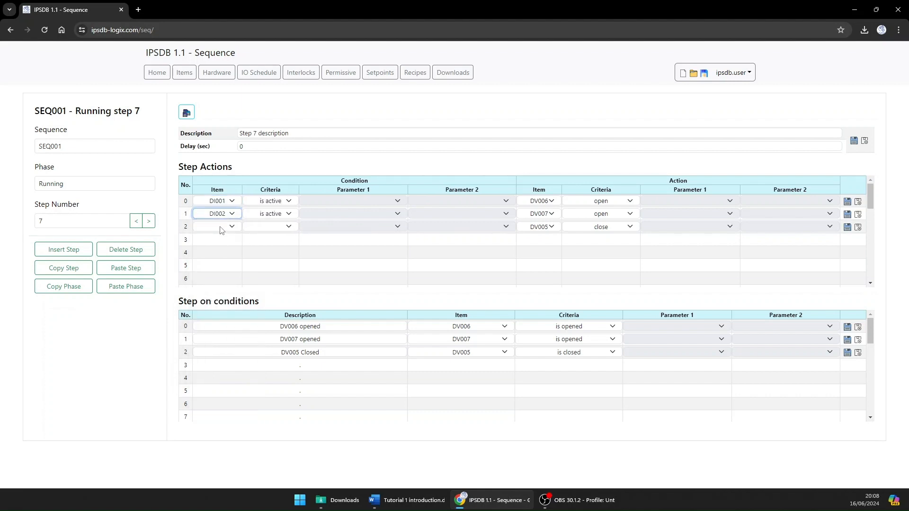
click(221, 229)
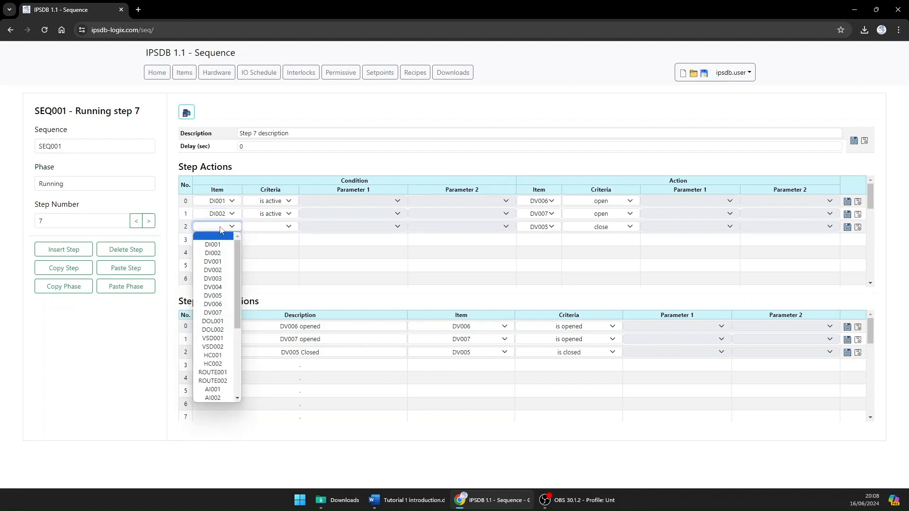
click(217, 245)
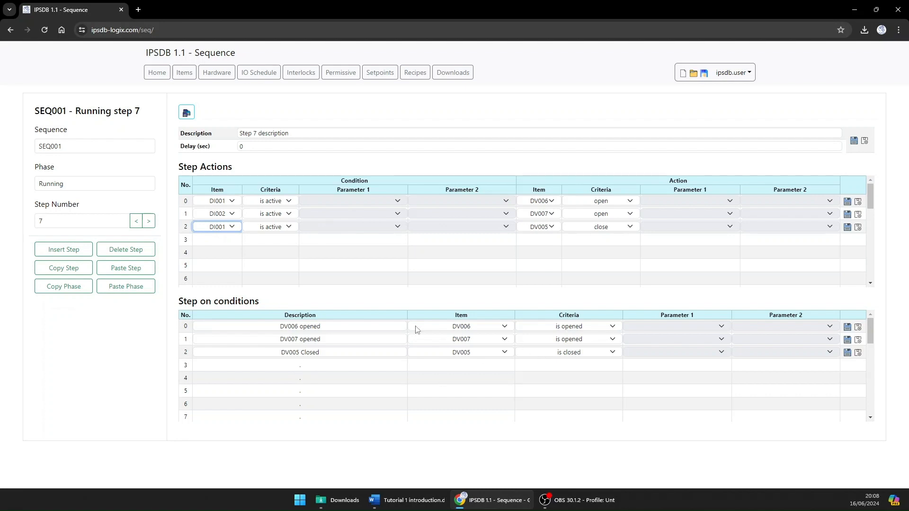
click(186, 114)
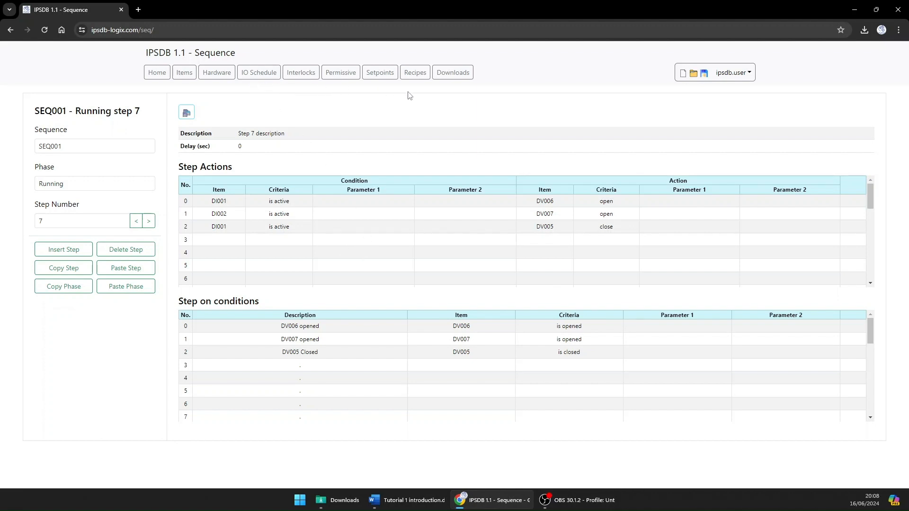
Open the project's downloads page to view the available templates, software and documentation
click(463, 75)
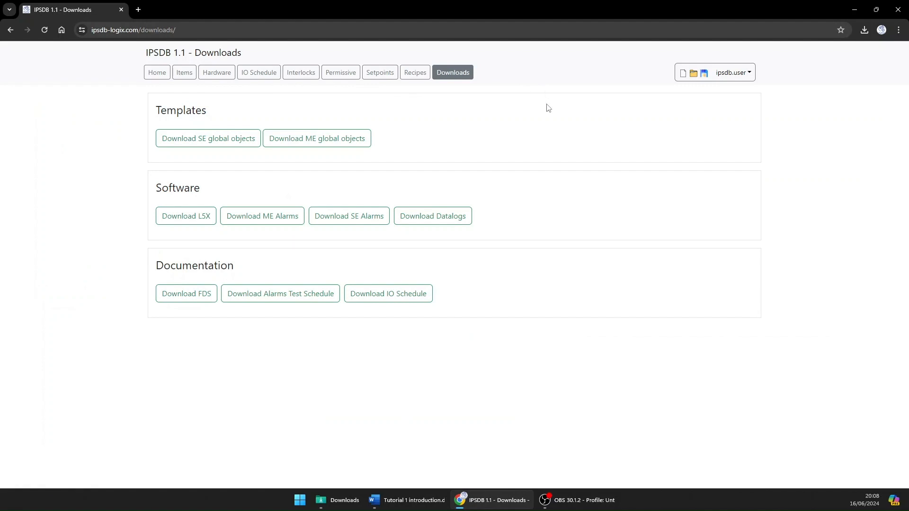